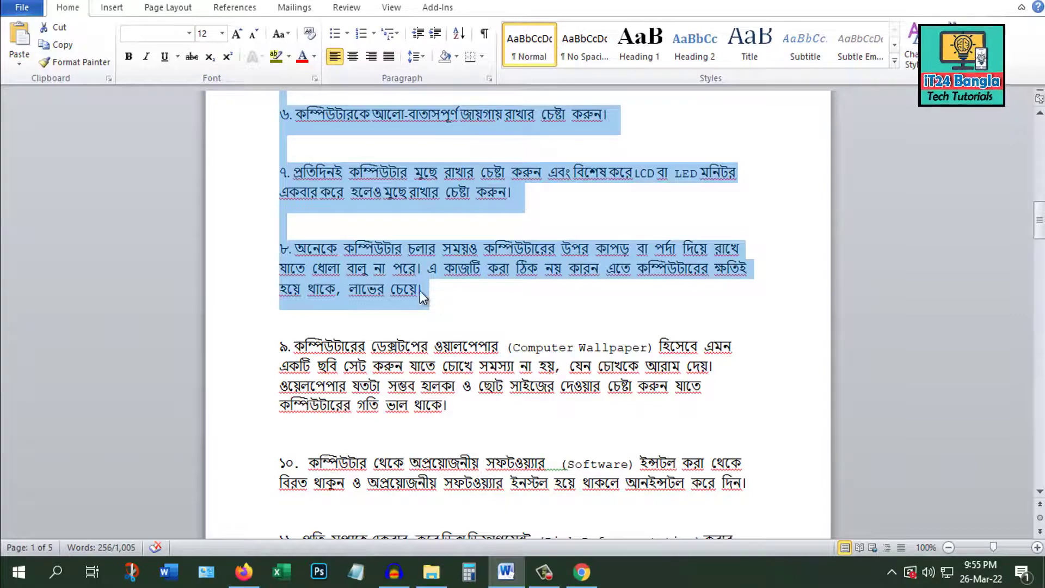
- Select the document text from the opening paragraph through the end of item ৮
scroll(435, 289, up, 15)
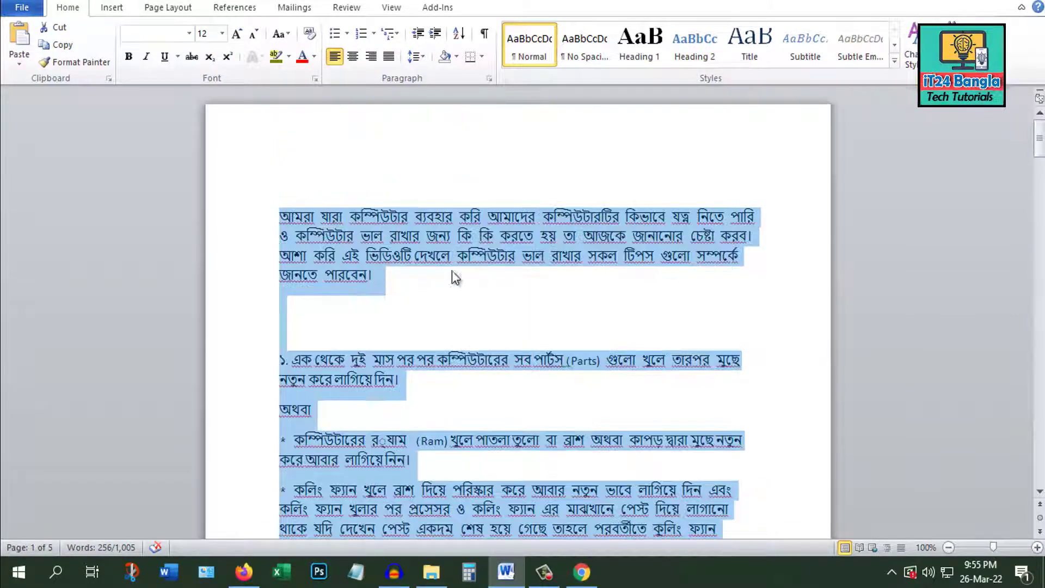
click(330, 223)
drag(283, 215, 452, 491)
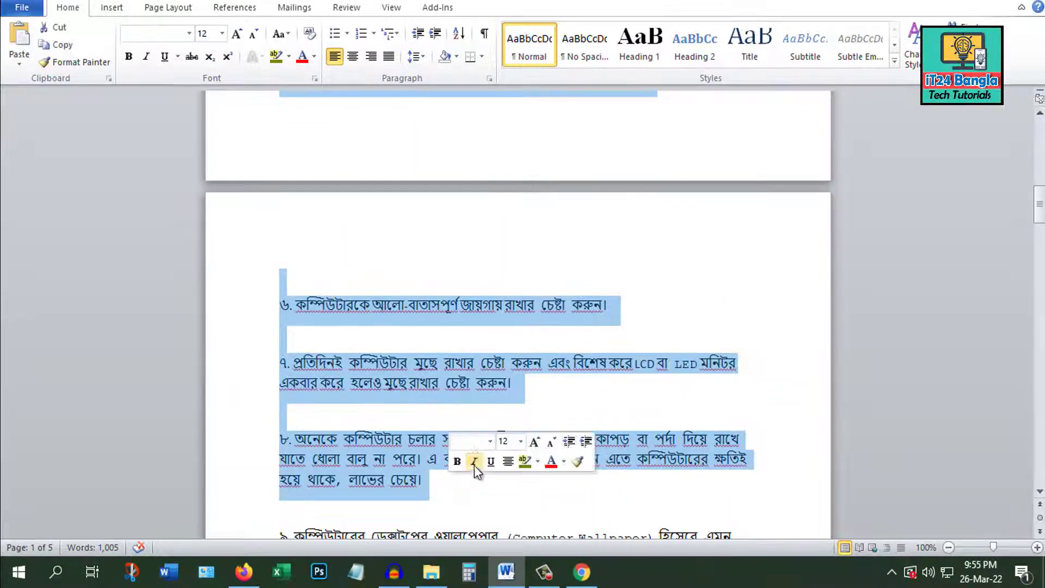
scroll(476, 440, up, 15)
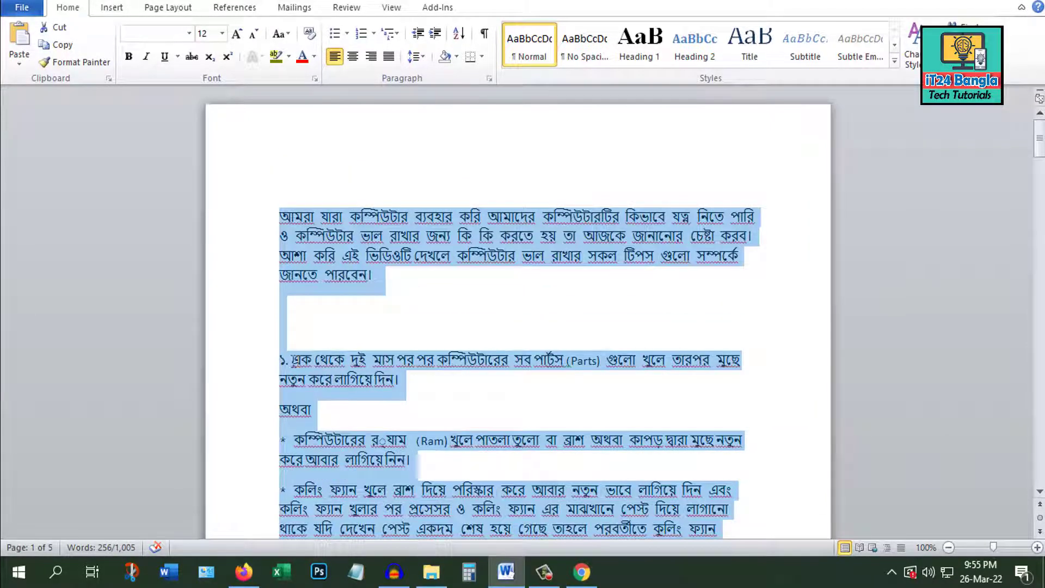
- Select the range from item ১ through the end of the (Ram) bullet, and clear the selection
click(301, 361)
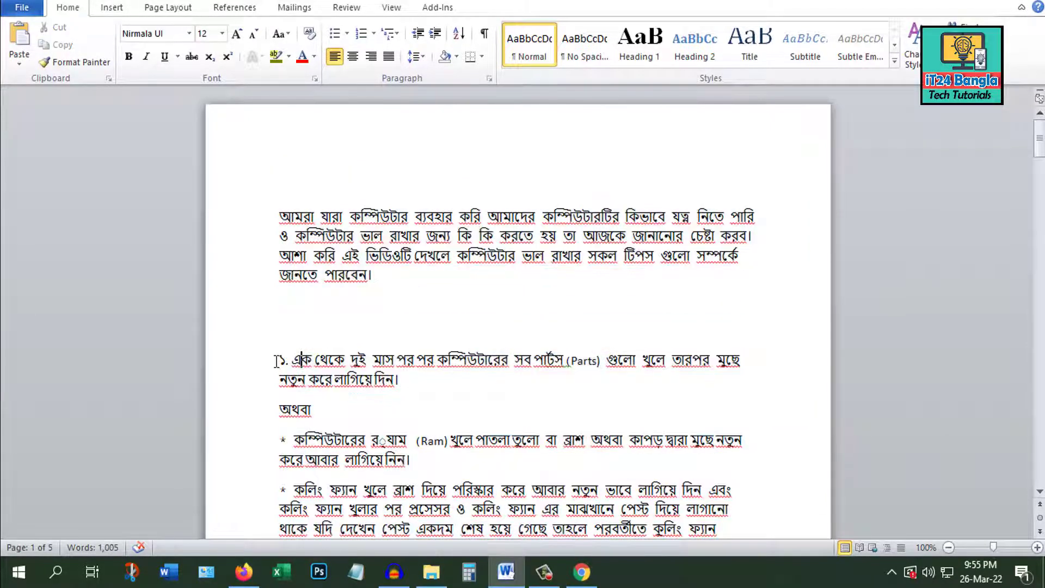
shift+click(422, 460)
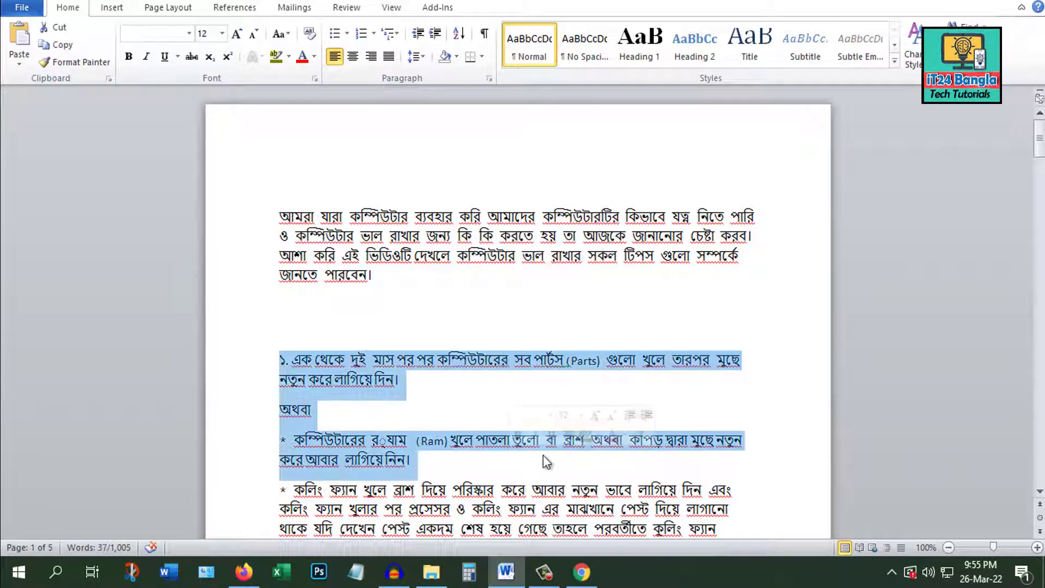
scroll(457, 397, down, 2)
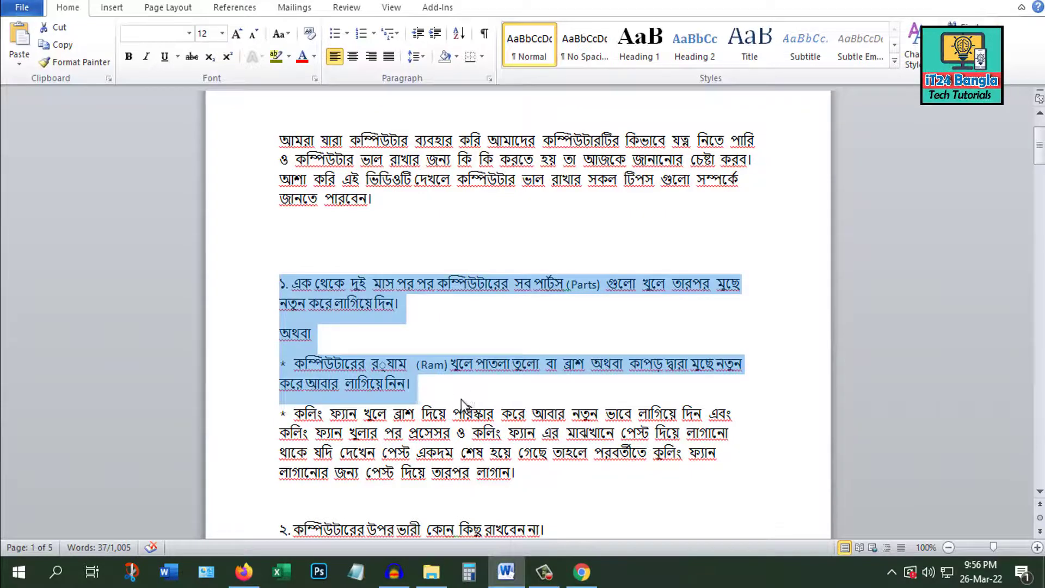
click(561, 374)
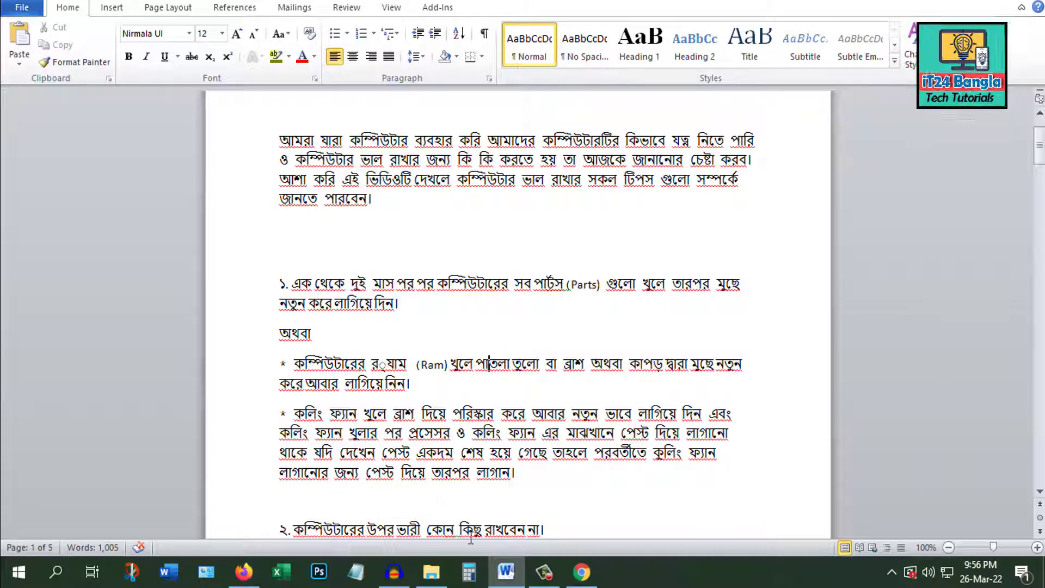
- Switch to File Explorer and select the folders from web site list up to Application Letter, finishing with only the word folder selected
click(432, 572)
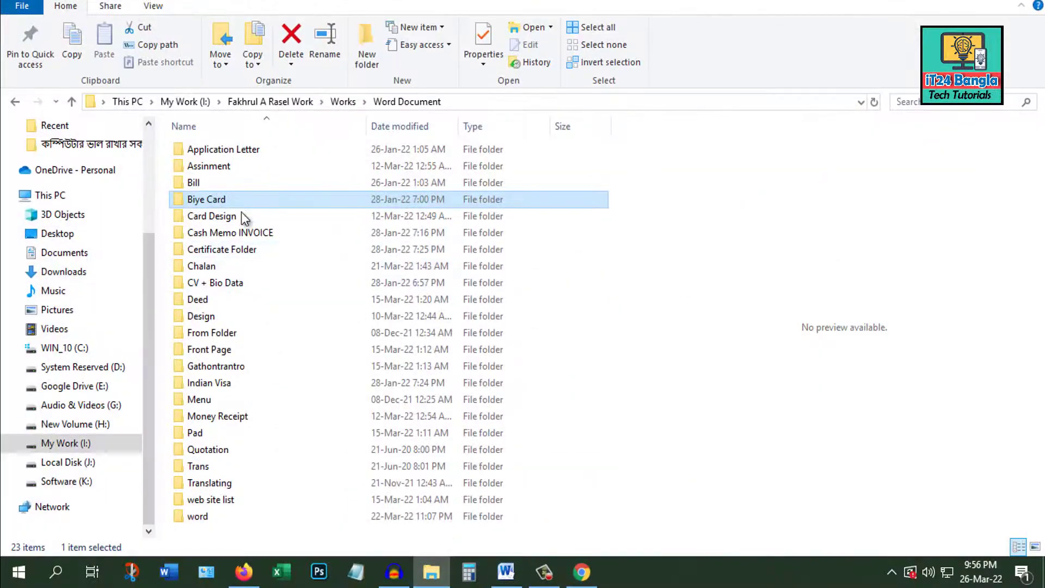
drag(316, 505, 235, 150)
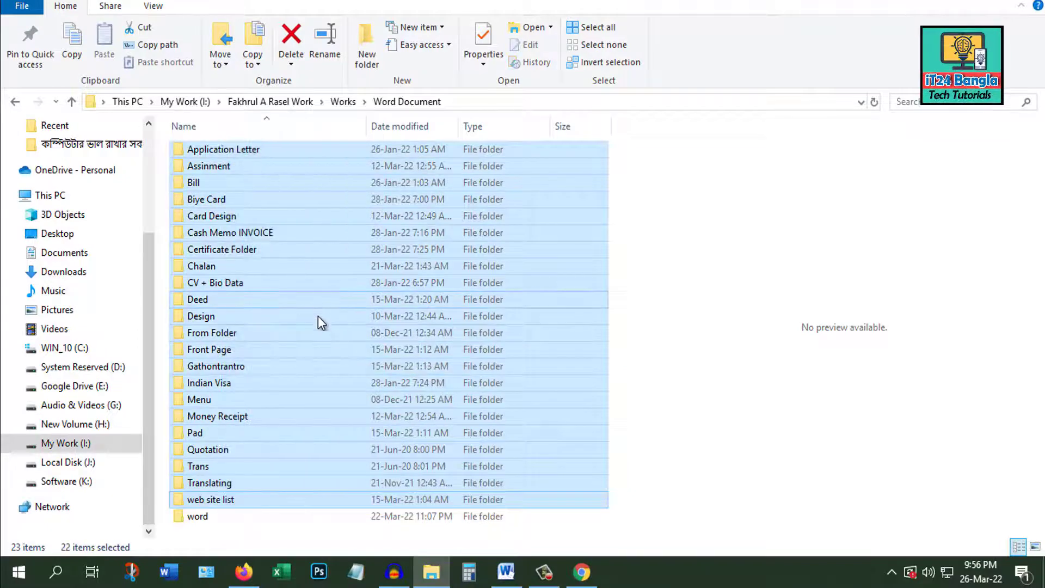
click(335, 517)
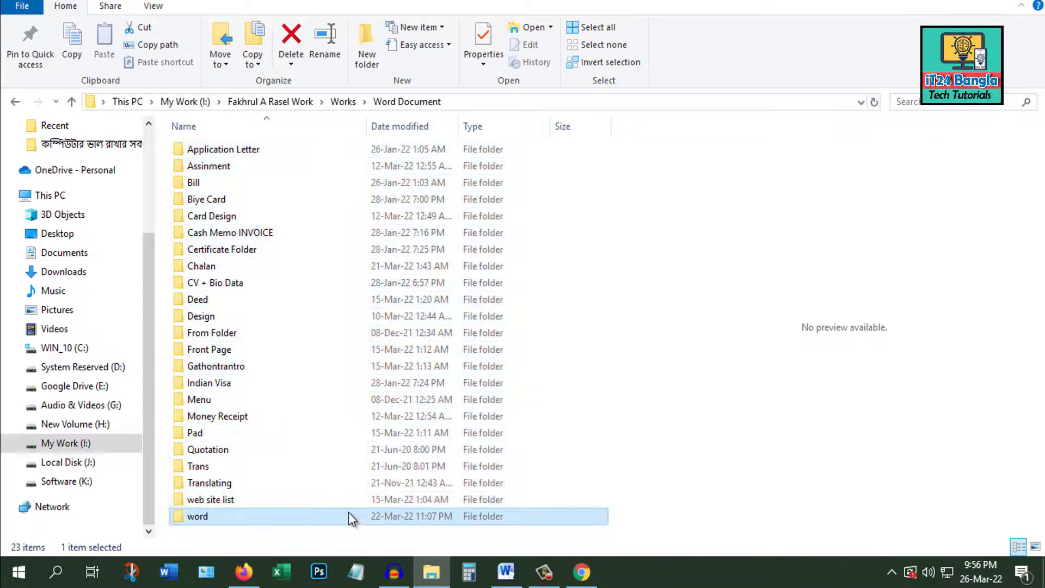
- Select the folders from Application Letter down to Translating, and reduce the selection to Chalan
click(168, 148)
drag(166, 142, 381, 487)
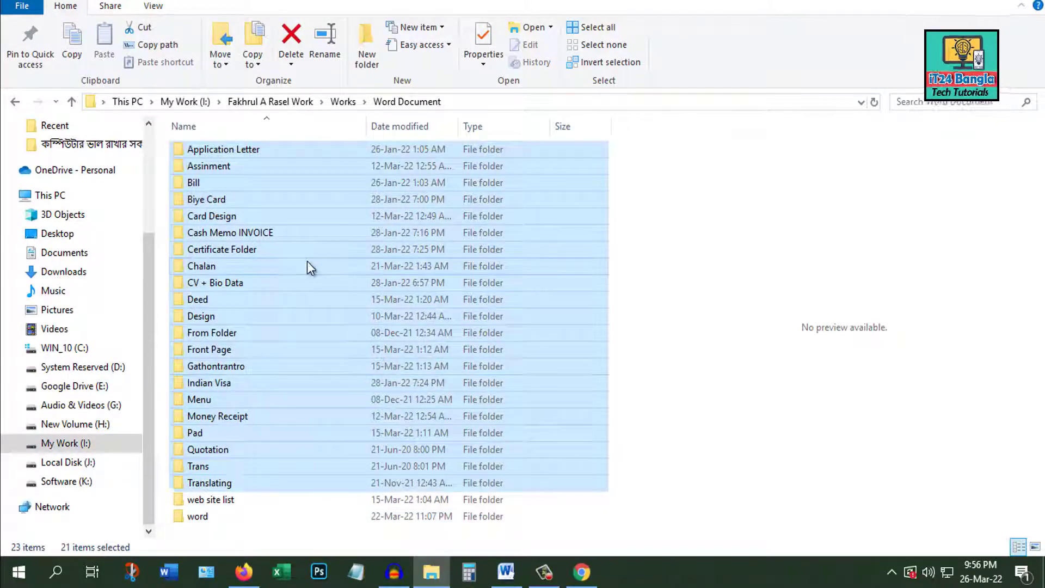
click(308, 264)
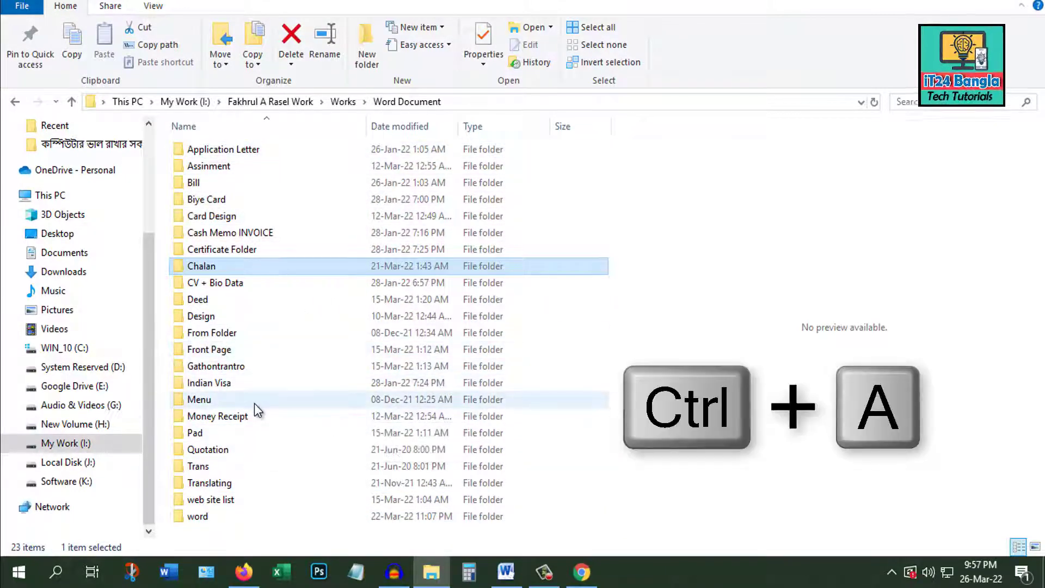
- Select all folders in Word Document except From Folder, Indian Visa and Quotation
key(ctrl+a)
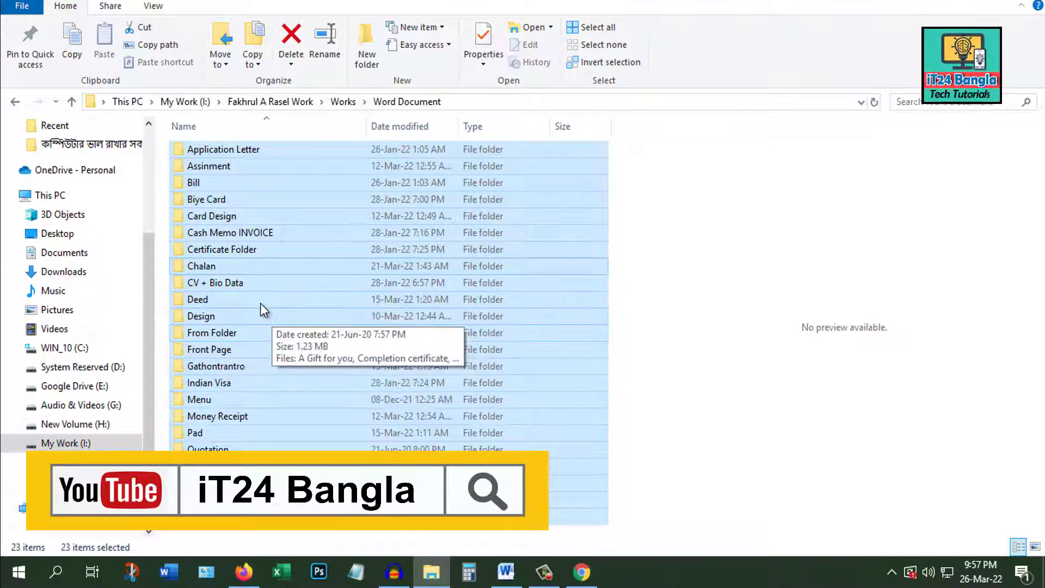
key(ctrl)
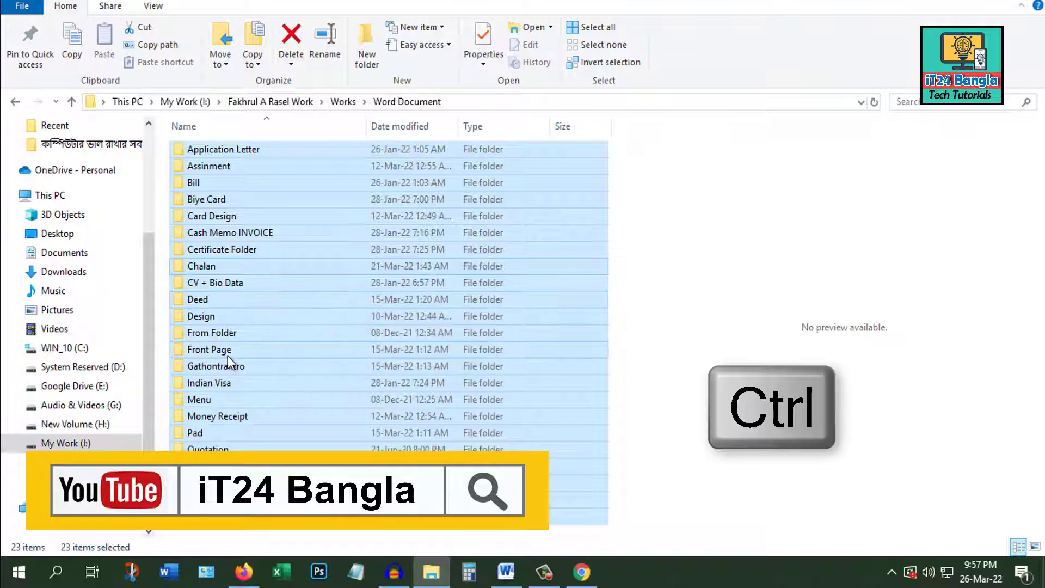
ctrl+click(206, 335)
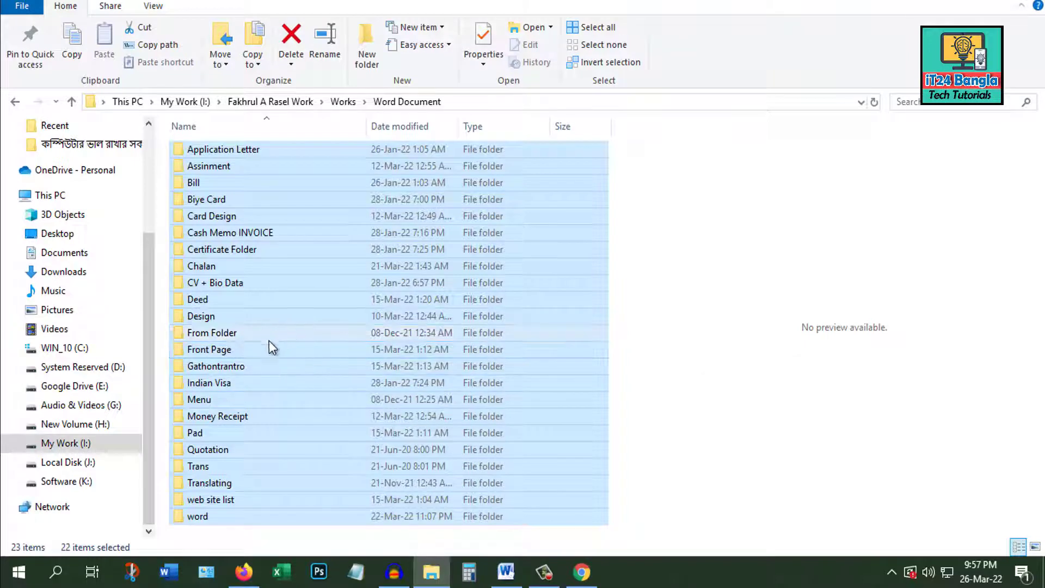
ctrl+click(221, 383)
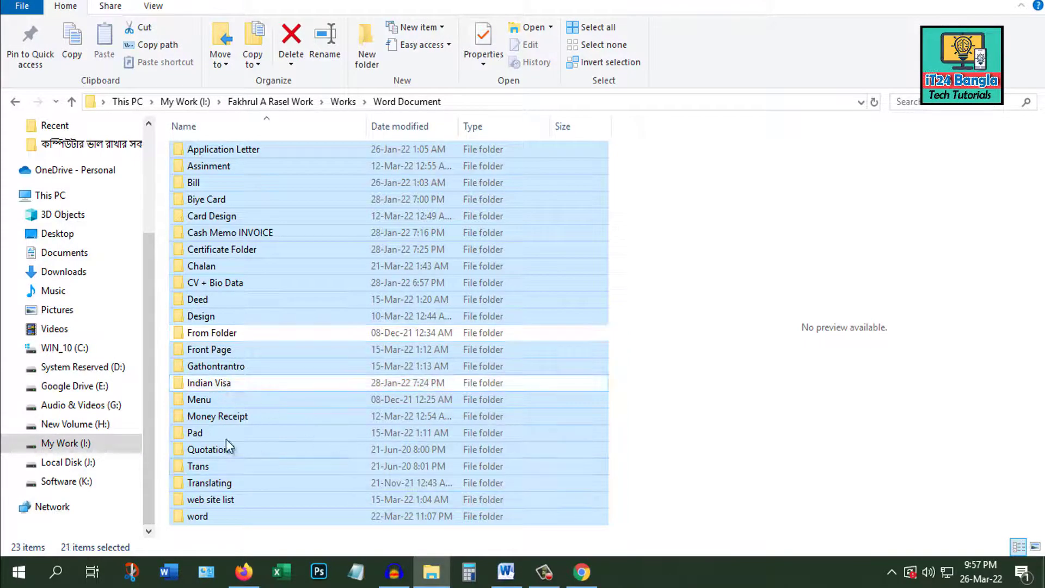
ctrl+click(213, 451)
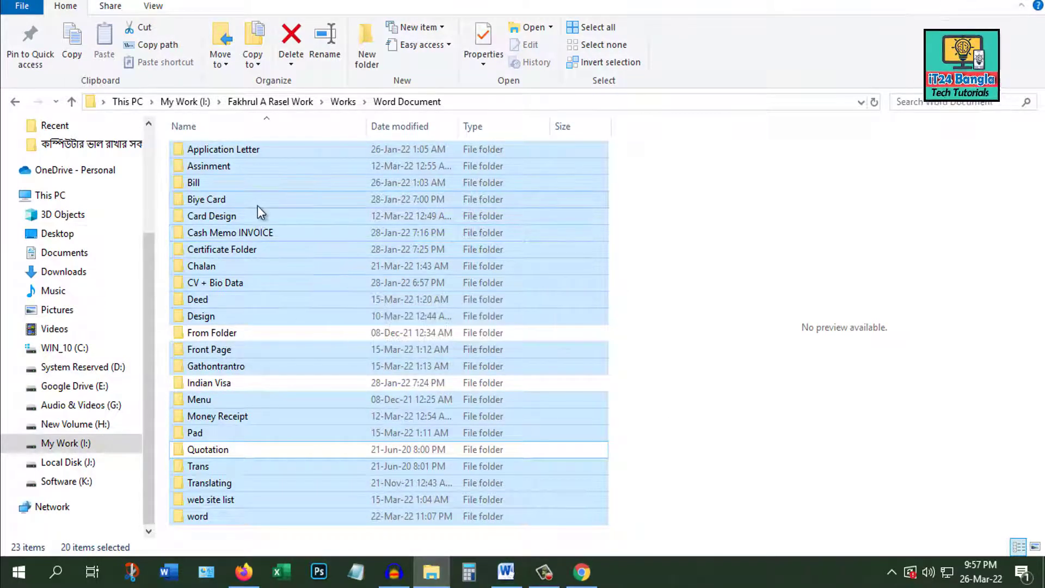
- Select only the Indian Visa, Certificate Folder, Cash Memo INVOICE, Assinment, Quotation and Translating folders together
click(230, 332)
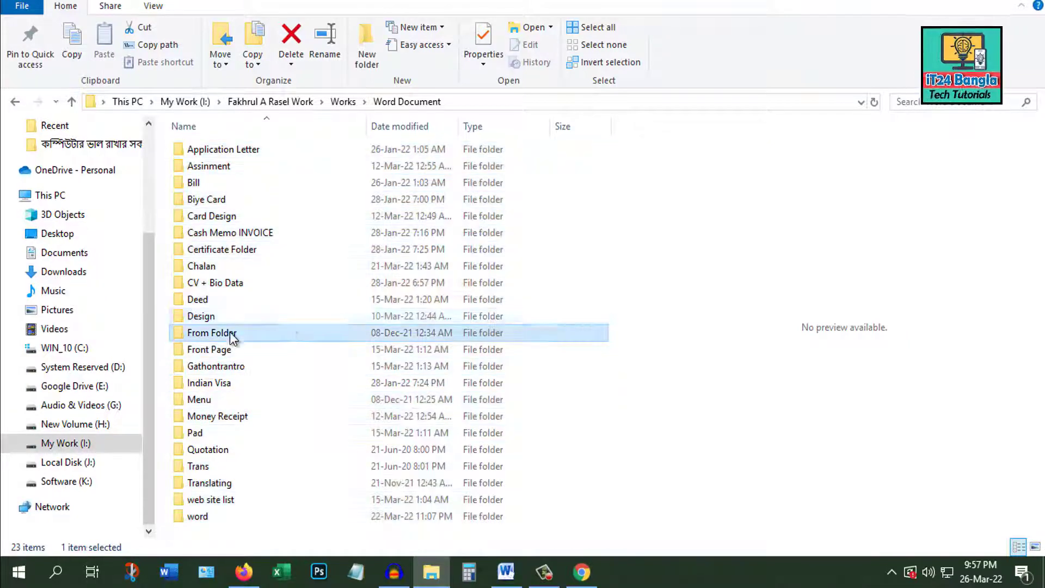
click(309, 382)
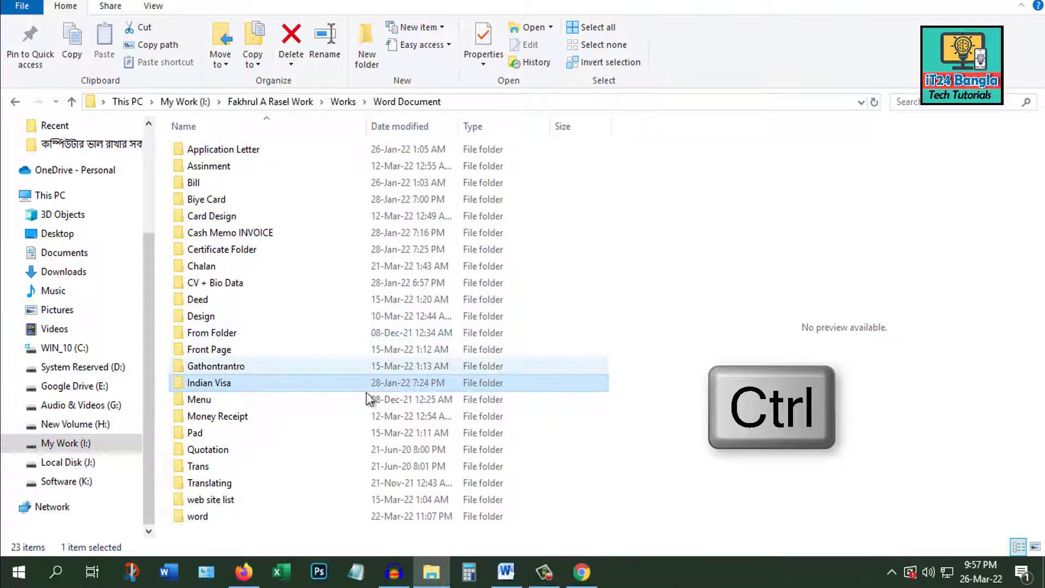
ctrl+click(242, 249)
ctrl+click(233, 232)
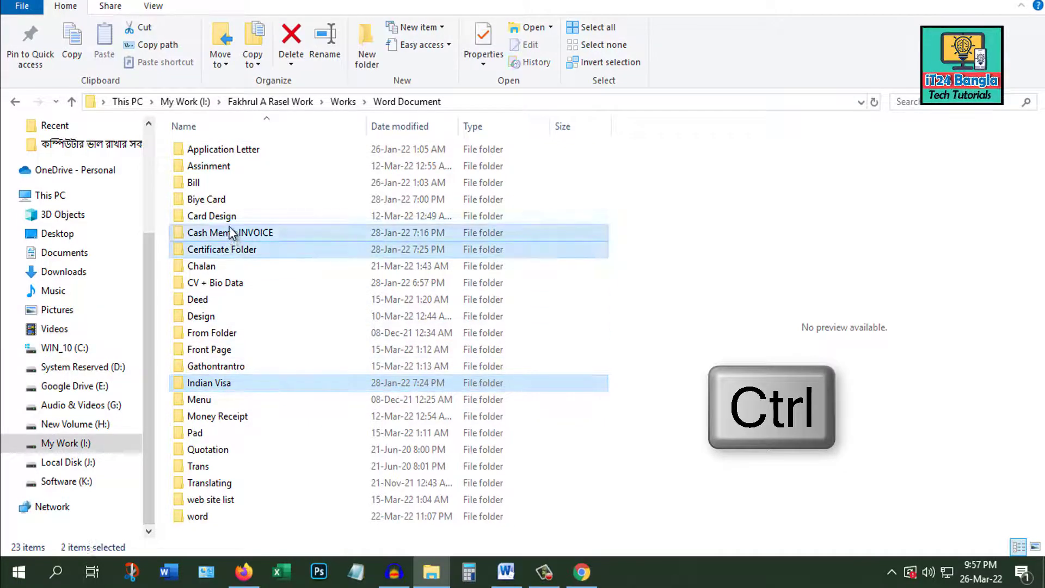
ctrl+click(208, 166)
ctrl+click(209, 449)
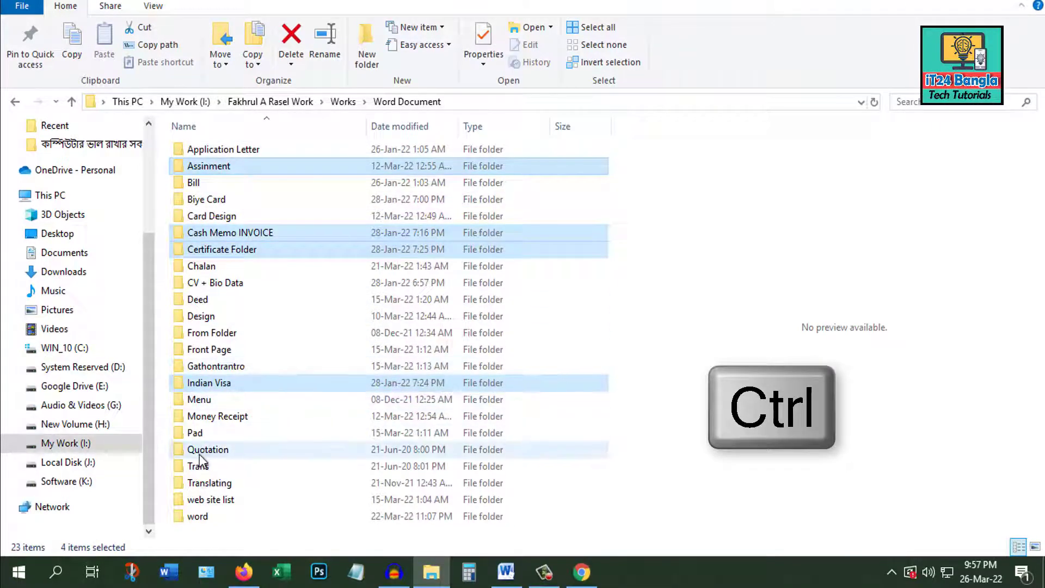
ctrl+click(210, 484)
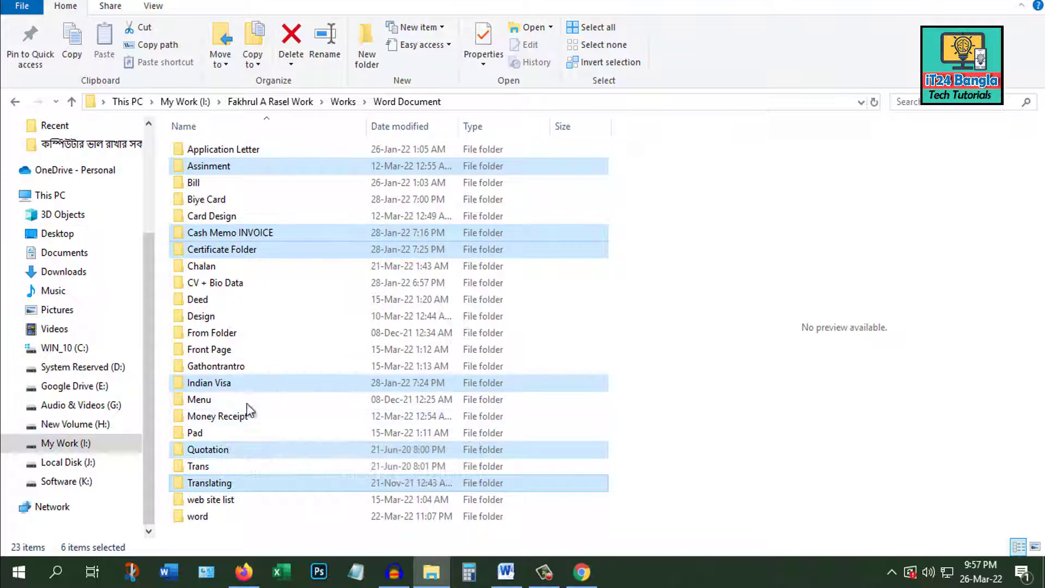
- In the Gathontrantro folder, select compuse-19.04.17, Gathontronto, Mothbaria. final. 1, the Rich Text file and the Employment Policy Word file together, and return to the parent folder
double_click(218, 367)
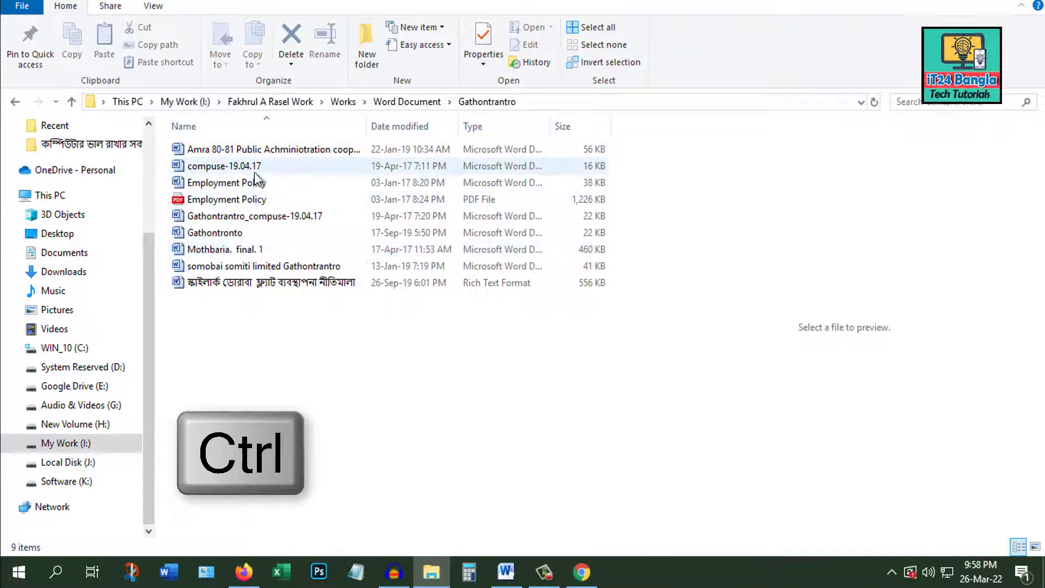
click(219, 169)
ctrl+click(225, 234)
ctrl+click(226, 251)
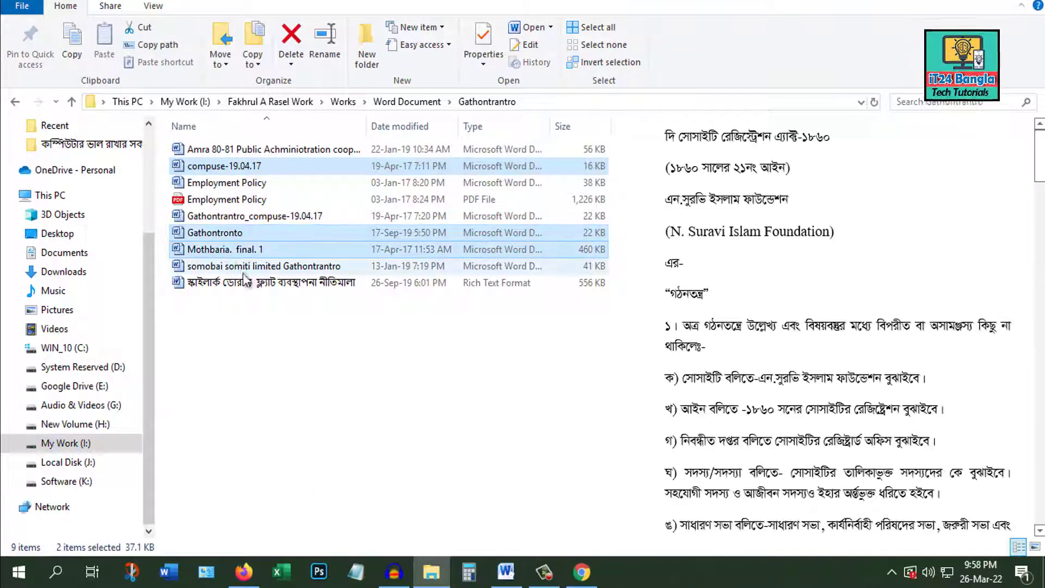
ctrl+click(281, 285)
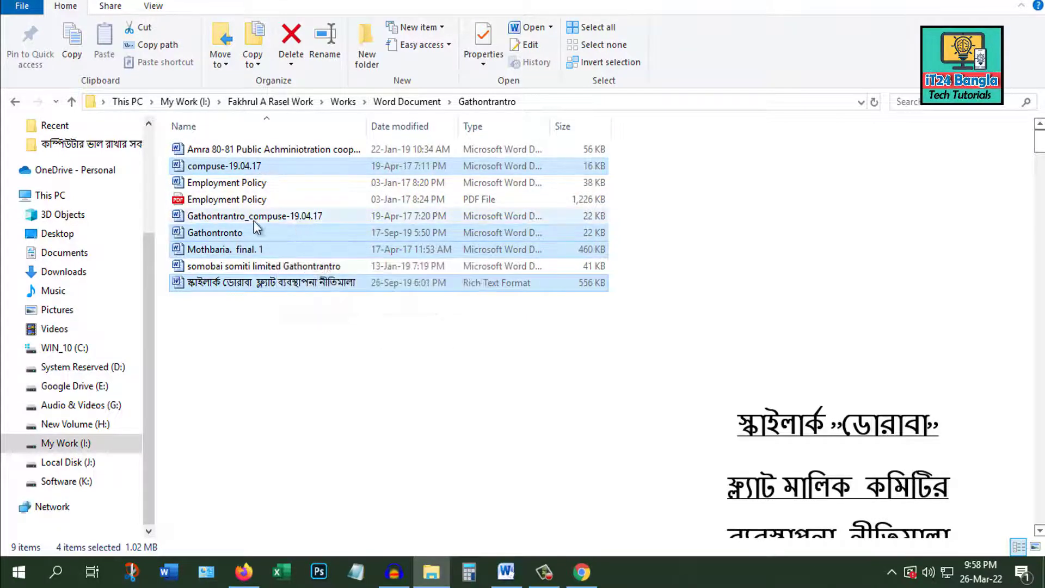
ctrl+click(224, 186)
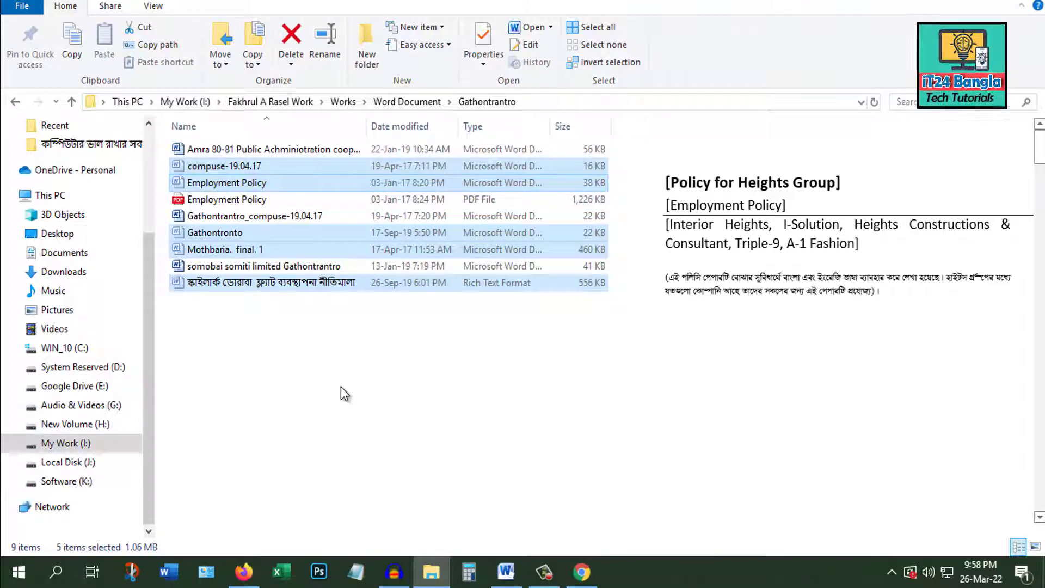
click(71, 102)
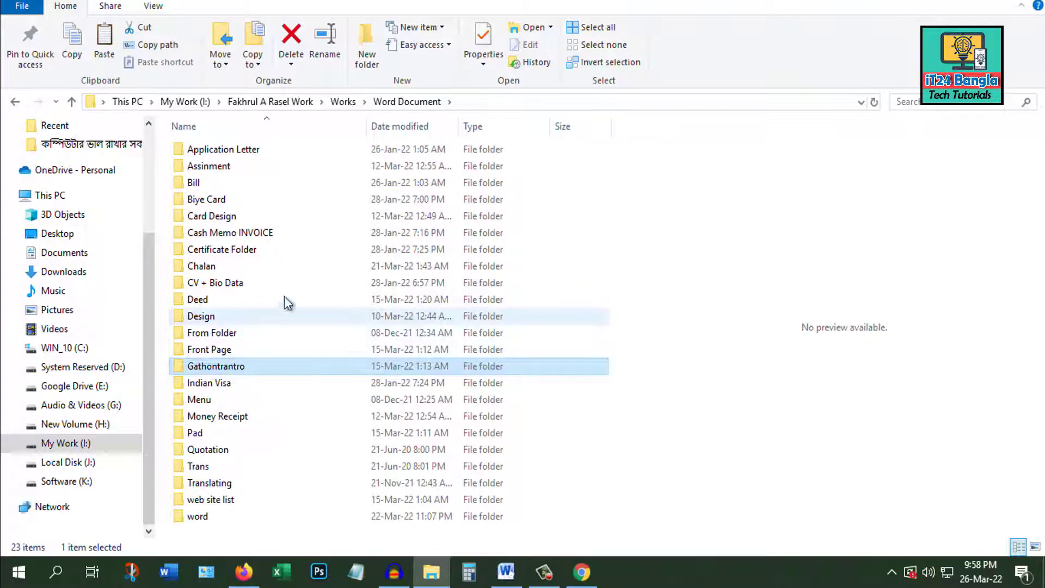
- Switch to Chrome and look through the Quick Bangla home page and the iT24 Bangla channel's uploaded videos
click(582, 572)
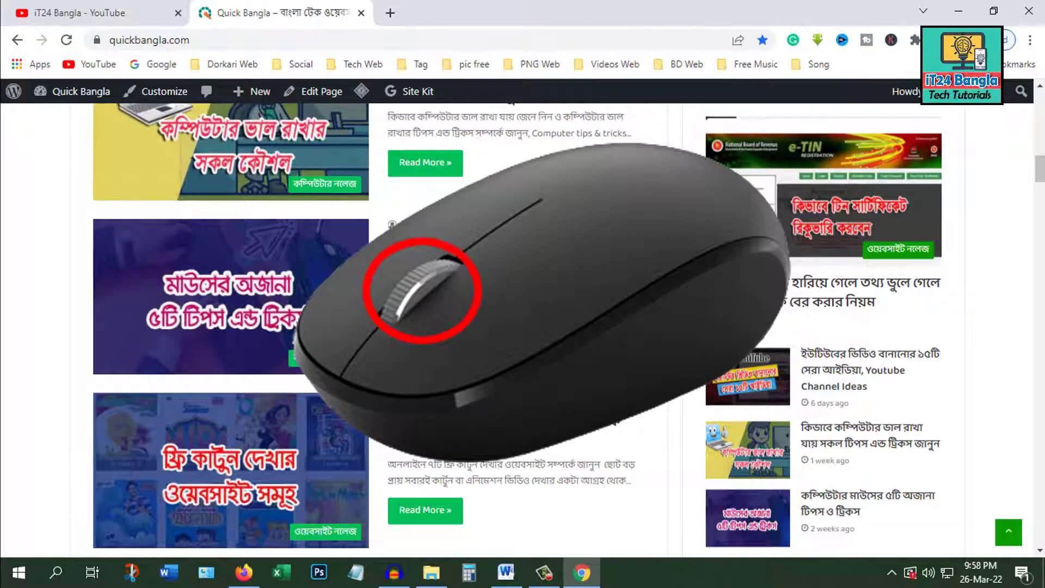
scroll(468, 237, up, 10)
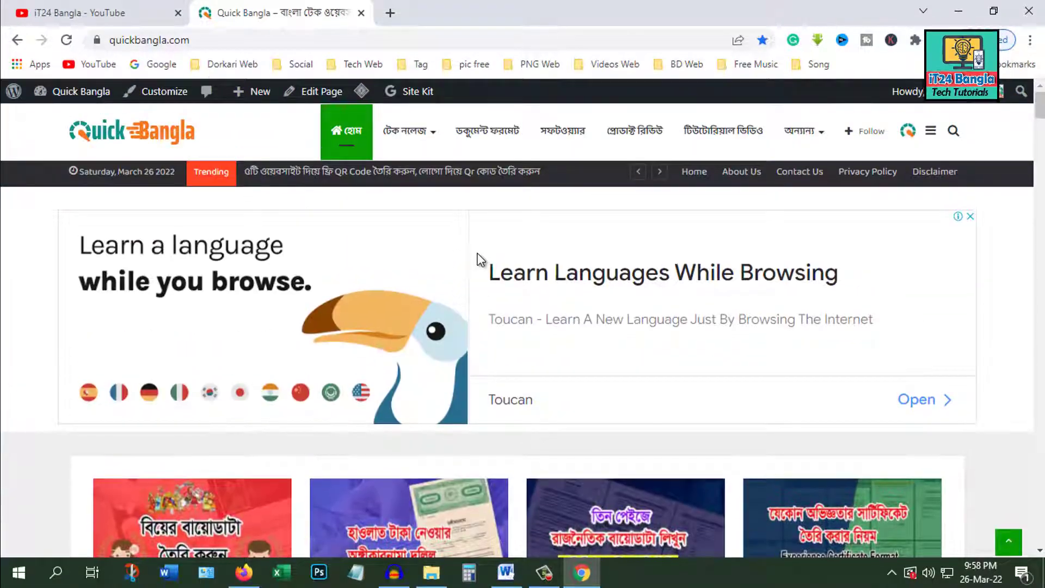
click(164, 13)
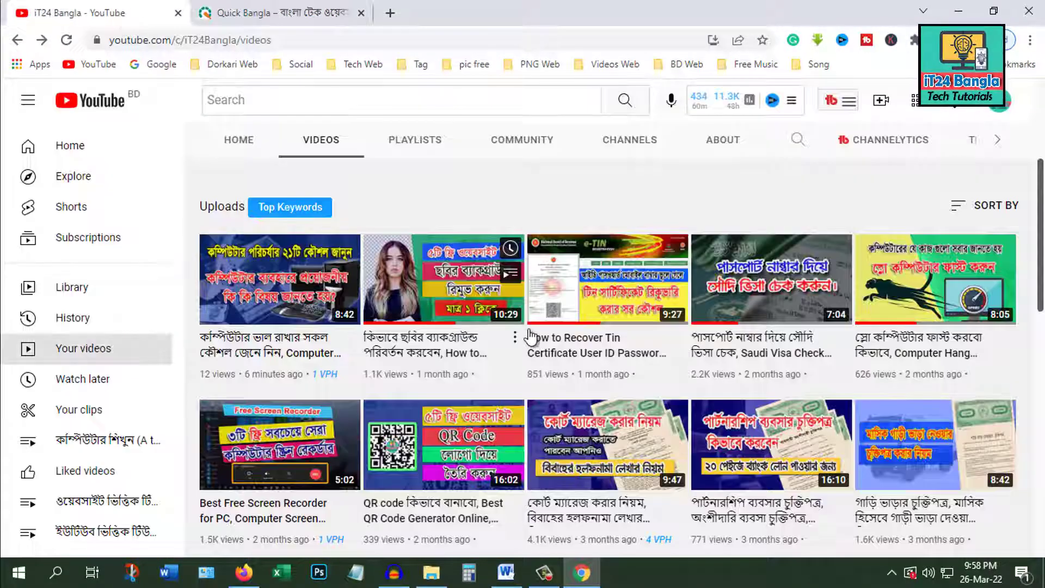
scroll(532, 339, up, 5)
scroll(536, 327, down, 3)
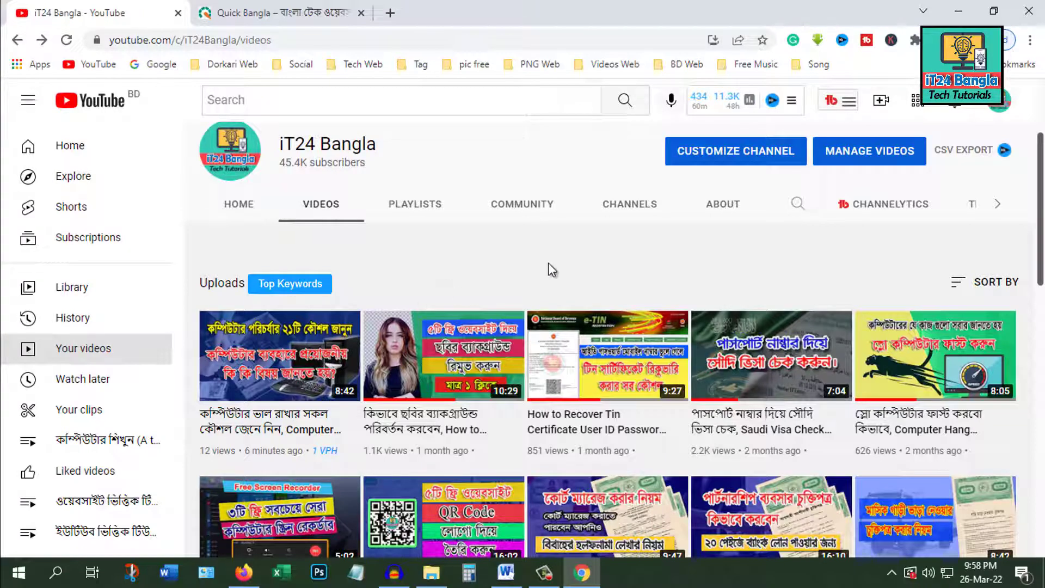
scroll(534, 299, up, 3)
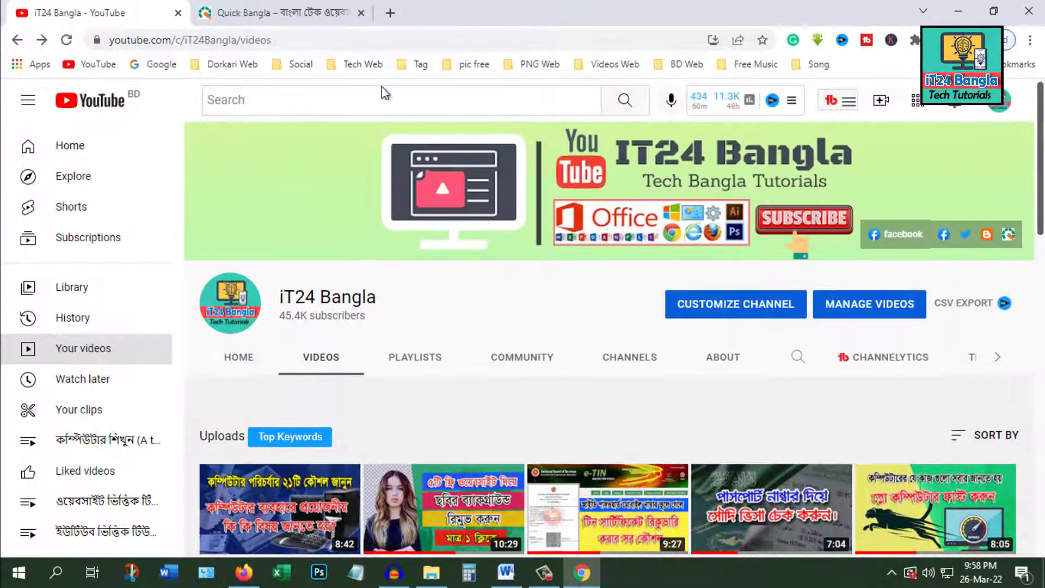
scroll(520, 262, down, 3)
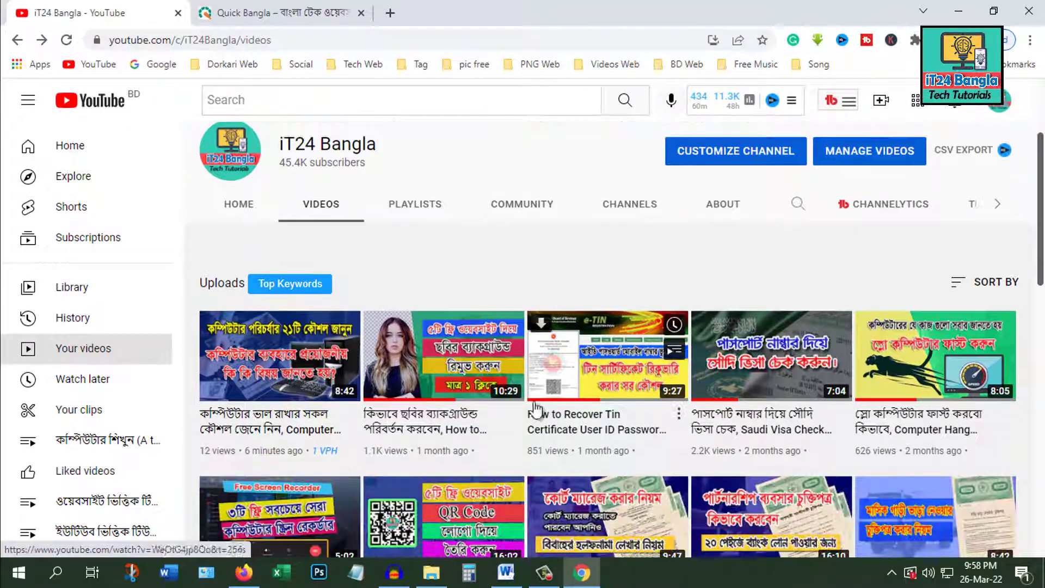
scroll(412, 330, down, 1)
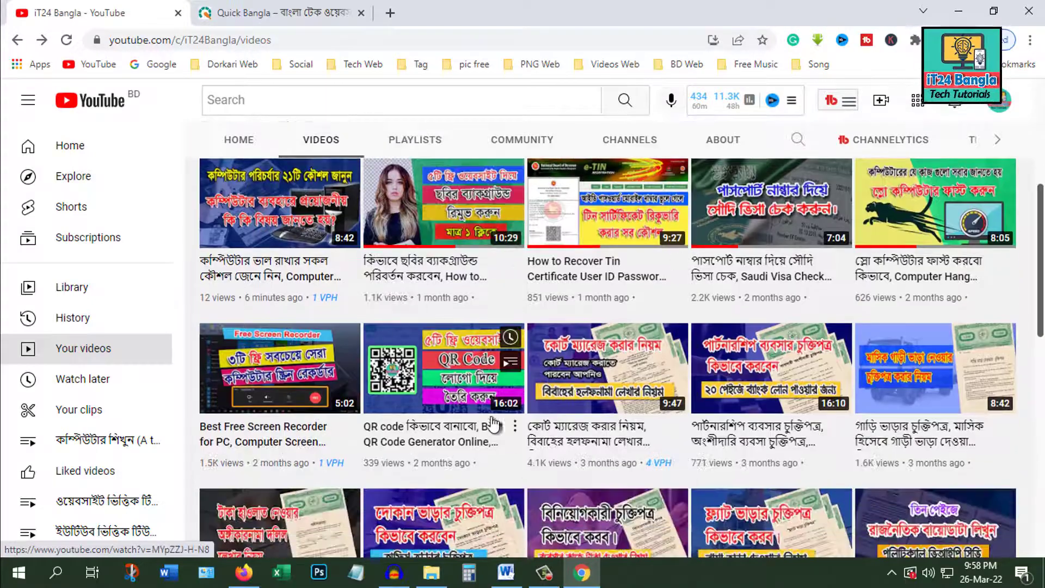
mouse_move(450, 219)
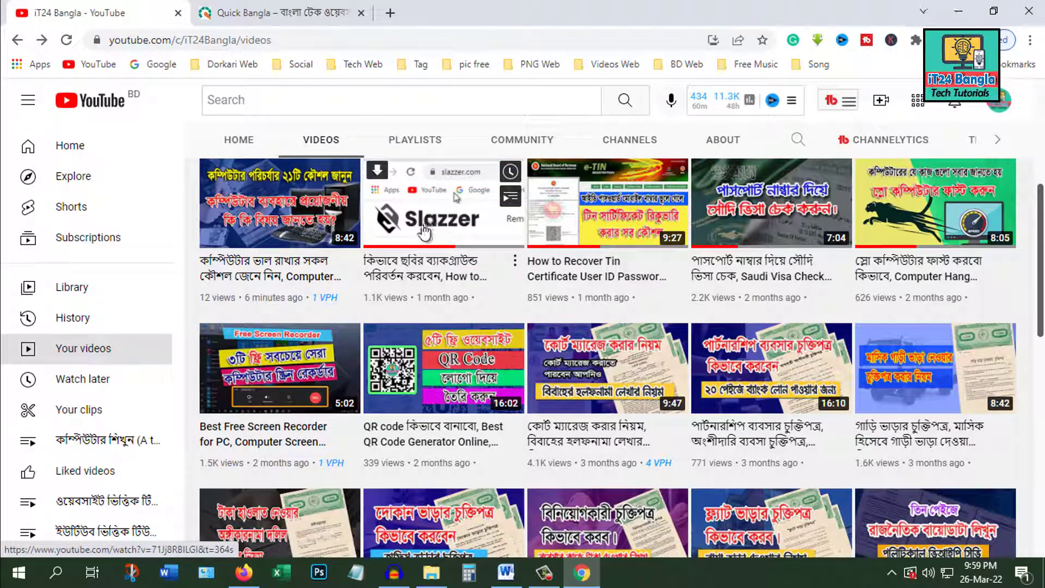
- Look at the link options for the How to Recover Tin Certificate video and dismiss them without choosing one
mouse_move(635, 216)
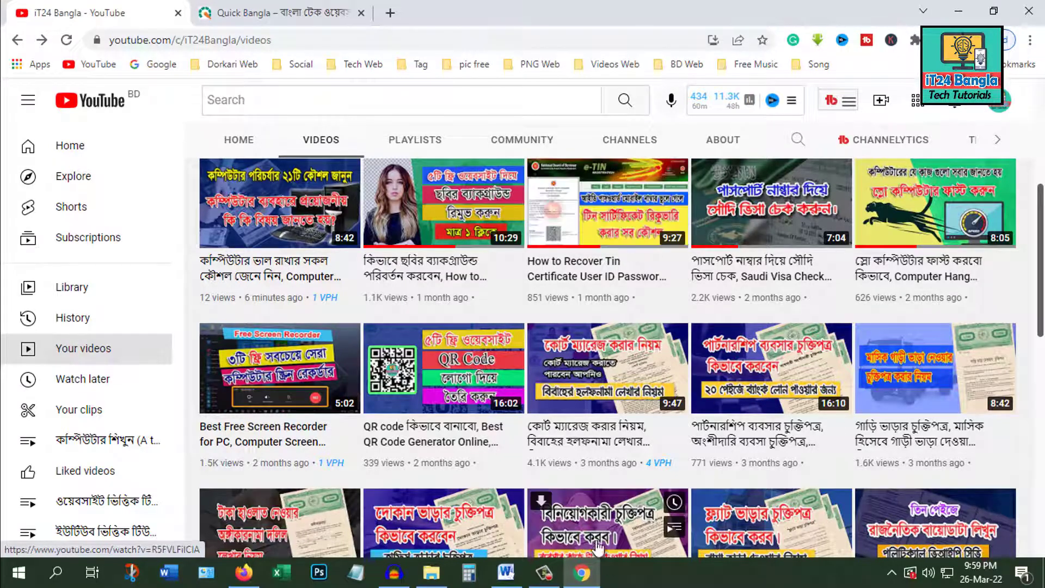
mouse_move(733, 415)
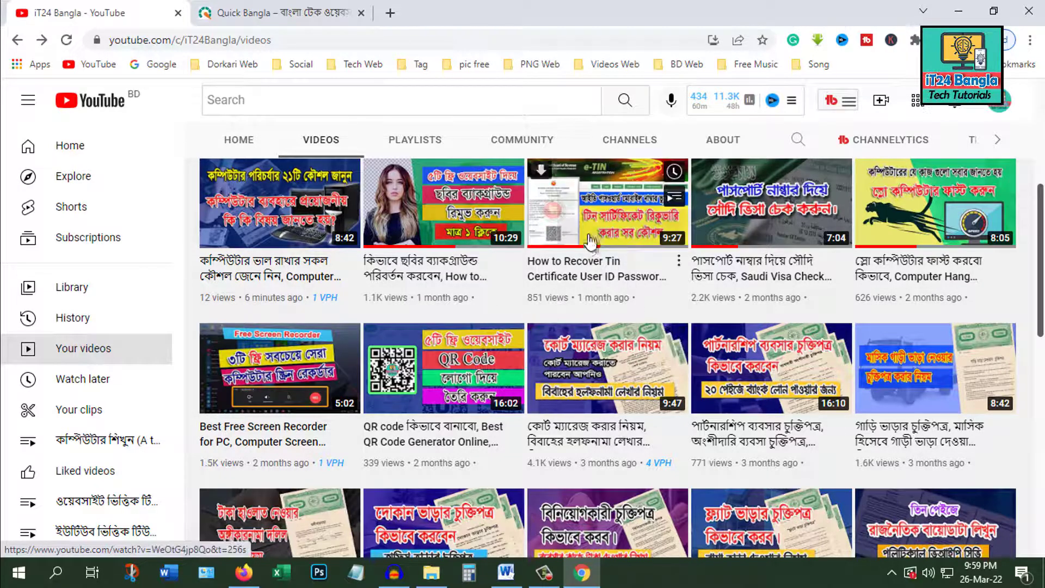
mouse_move(541, 284)
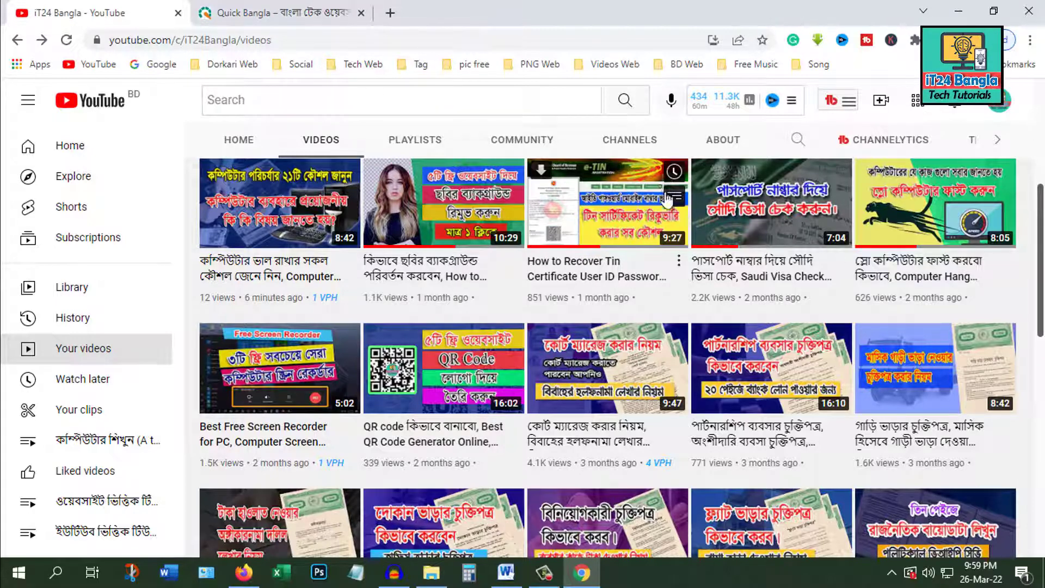
mouse_move(629, 362)
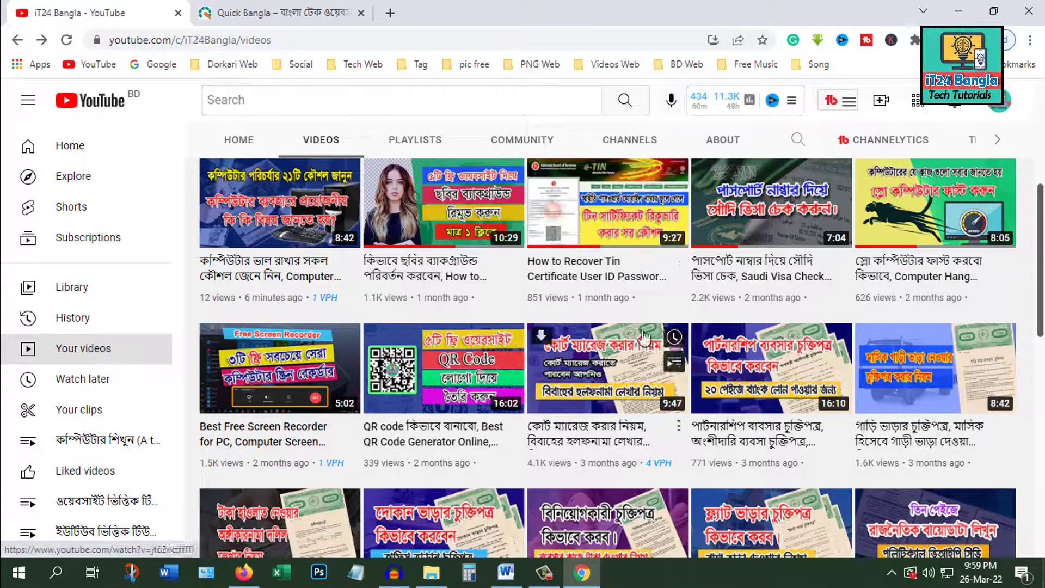
right_click(584, 188)
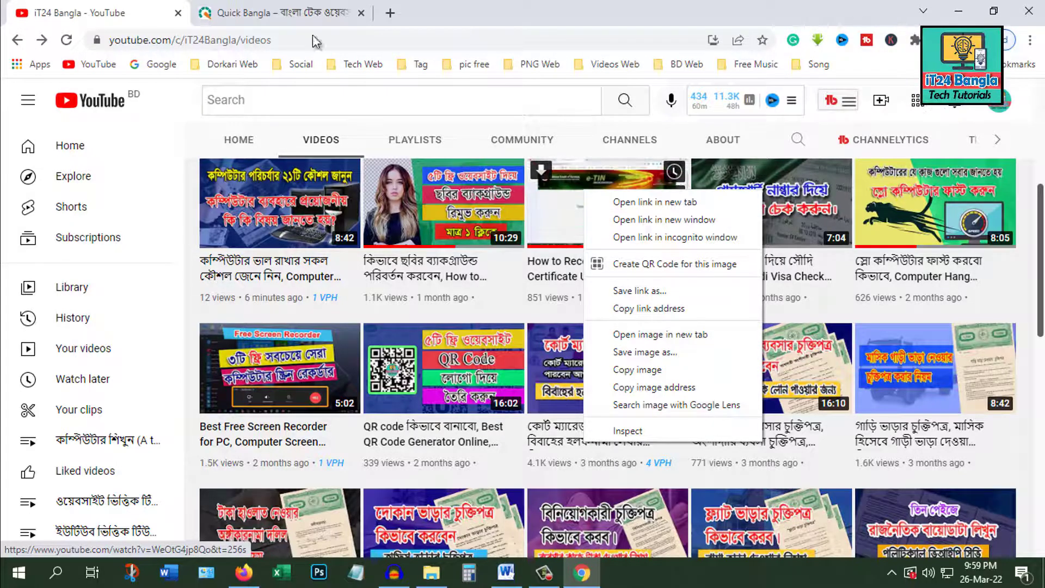
key(Escape)
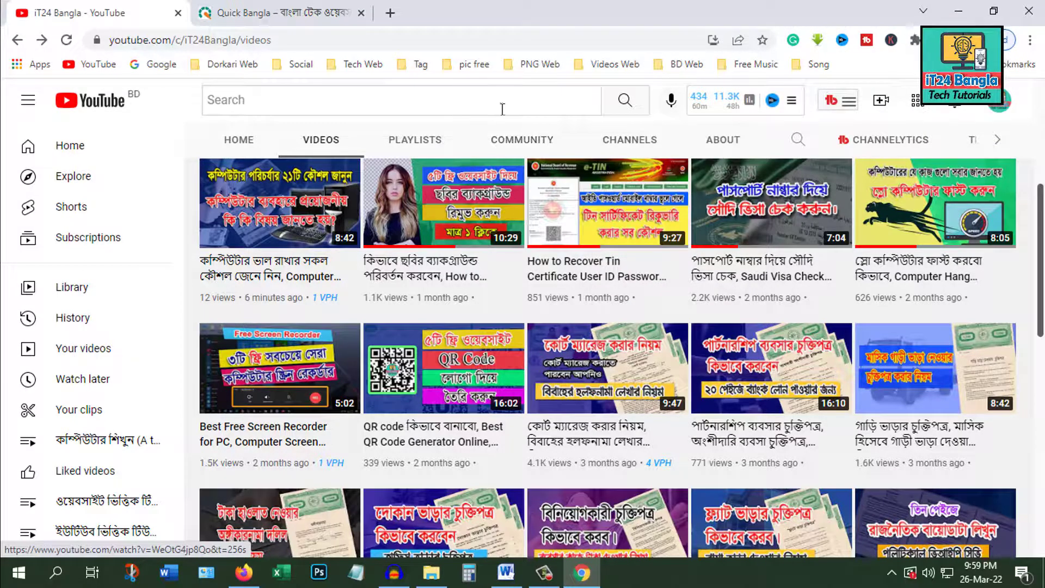
- Open the How to Recover Tin Certificate video in a new background tab, view it, and close that tab
middle_click(607, 224)
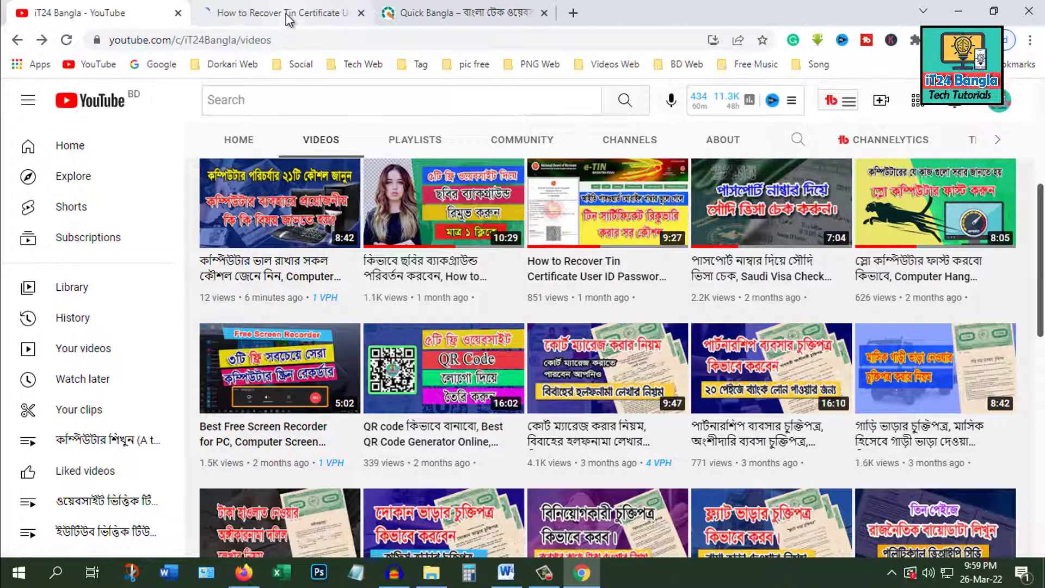
click(286, 13)
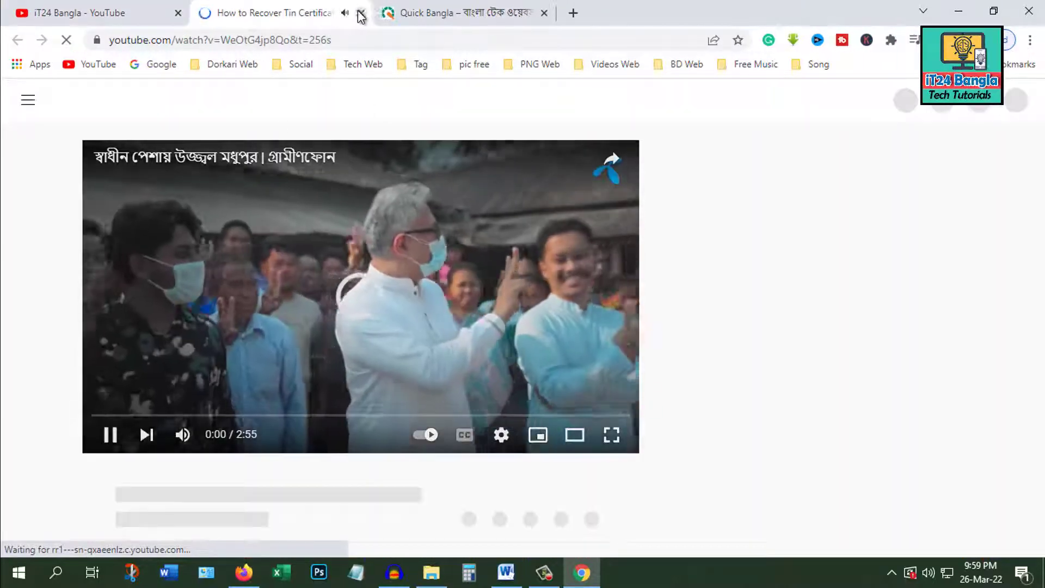
click(361, 13)
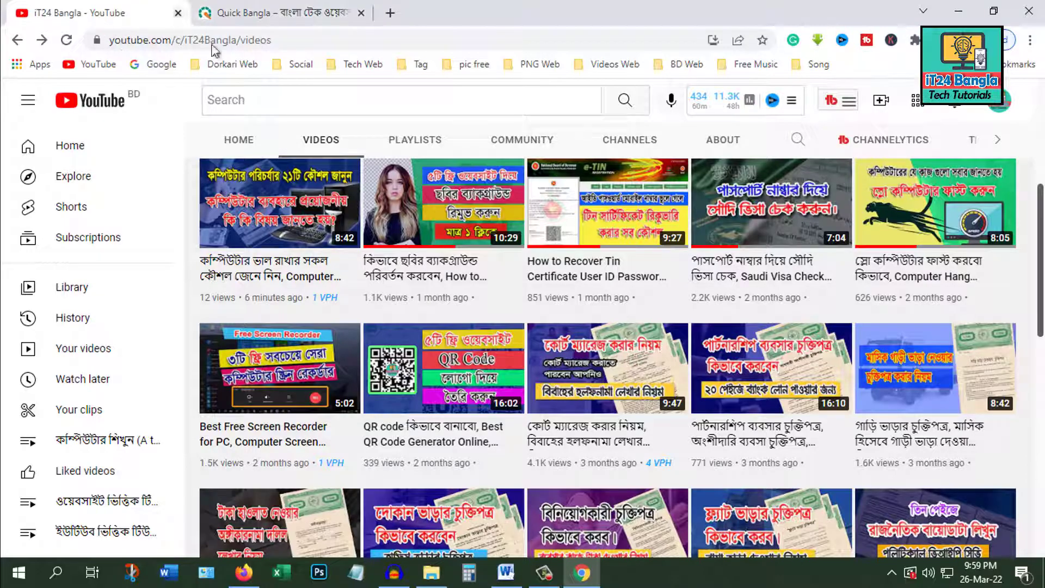
- From the Quick Bangla home page, open the Political CV Format Bangladesh article in a new background tab and switch to it
click(341, 21)
scroll(430, 258, down, 8)
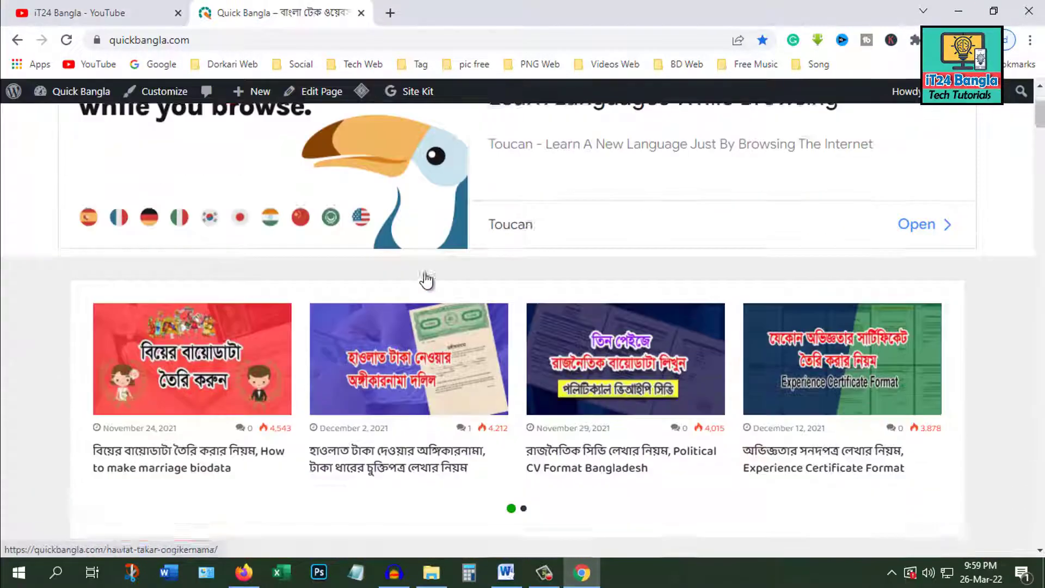
scroll(523, 248, down, 15)
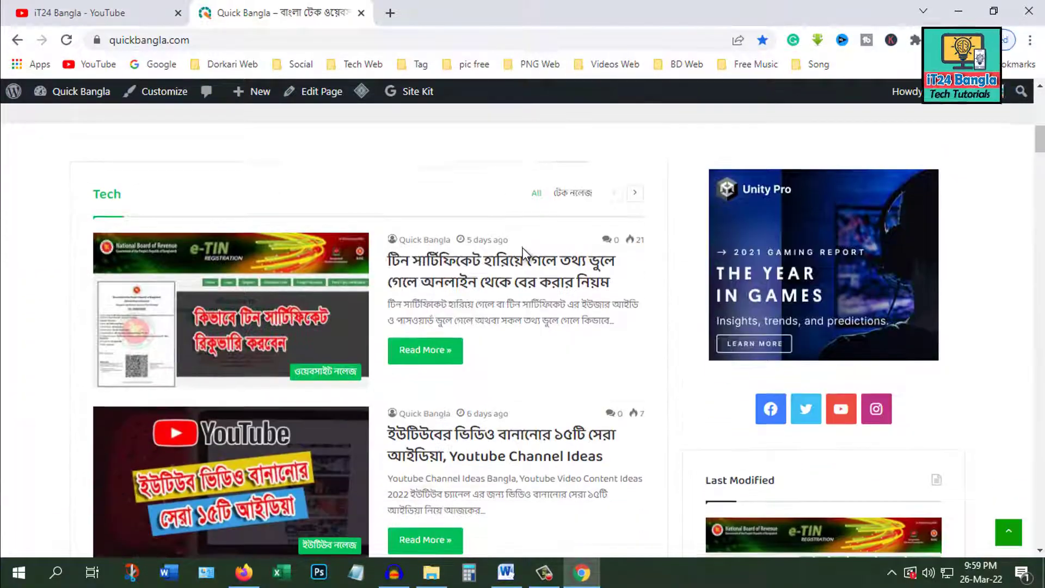
scroll(539, 327, up, 20)
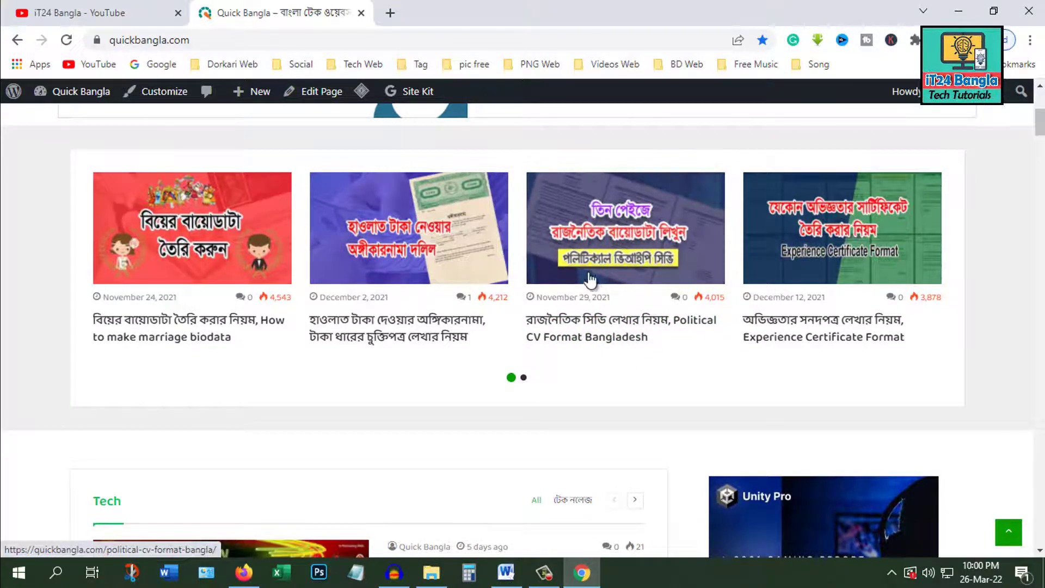
middle_click(631, 259)
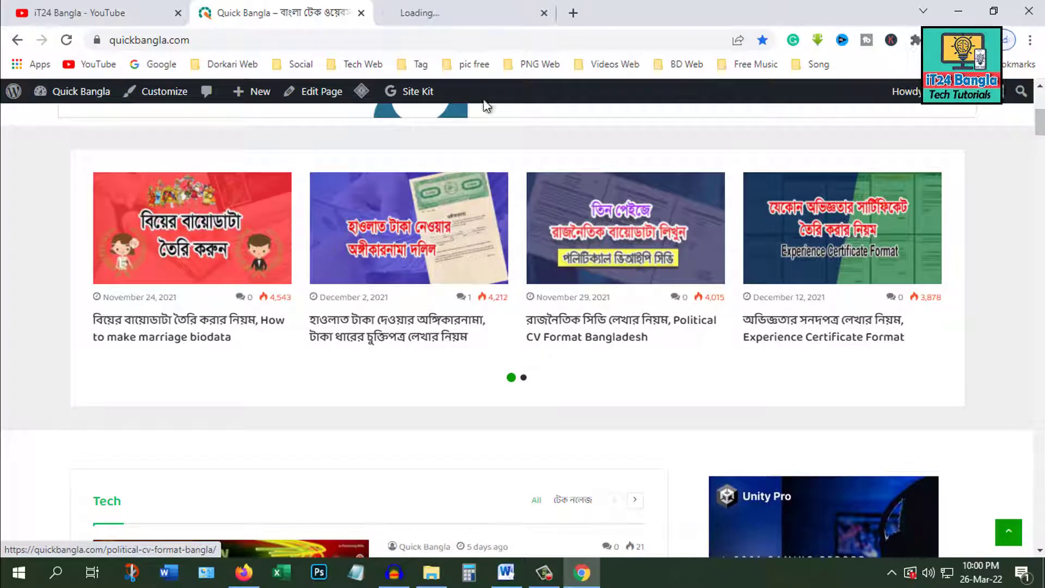
click(493, 17)
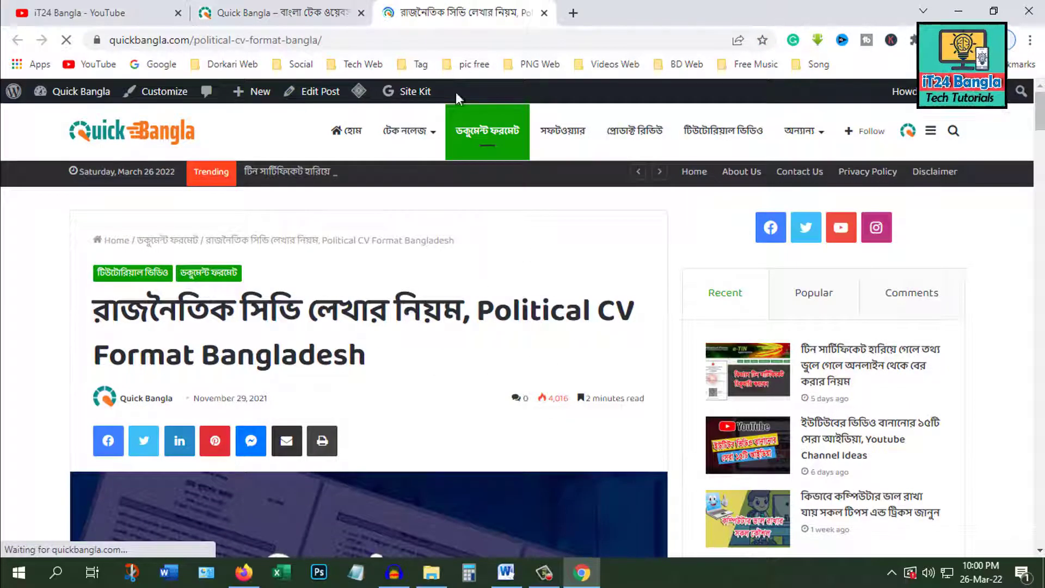
- Switch briefly to the Quick Bangla home page, and look through the Political CV article down to its end and back to its heading
click(264, 13)
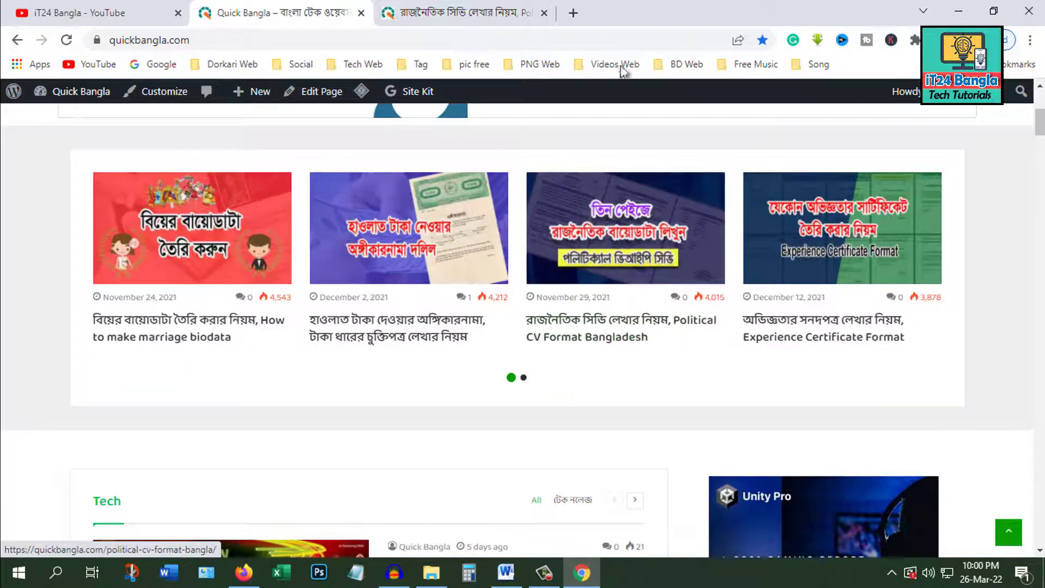
click(436, 16)
scroll(536, 353, down, 20)
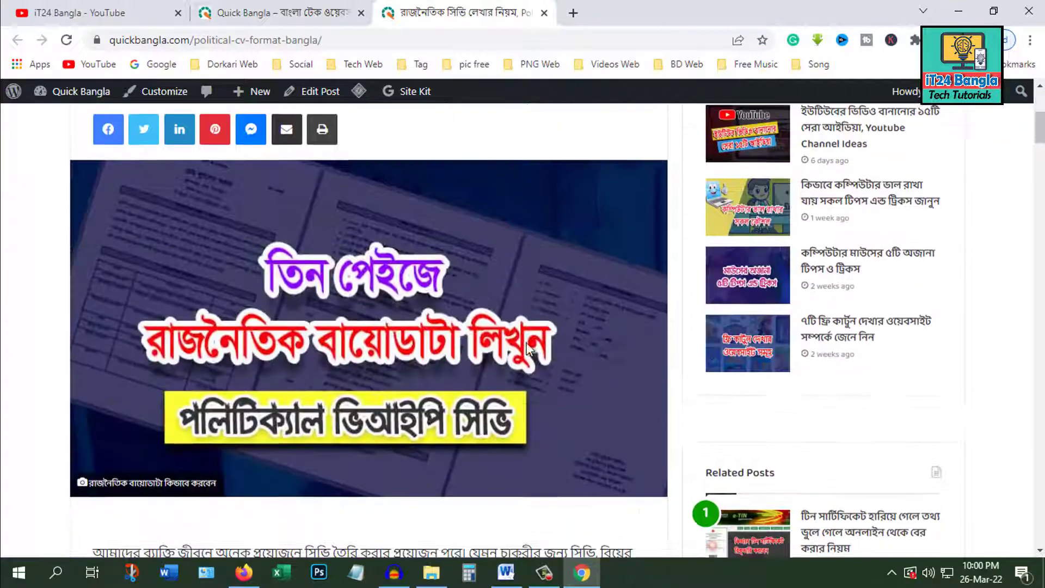
scroll(531, 364, down, 10)
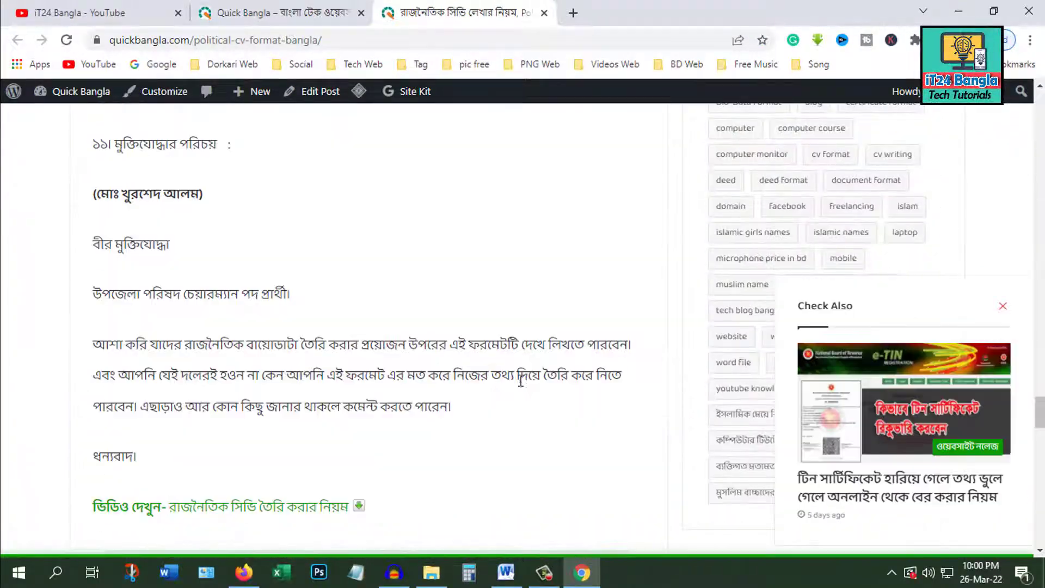
scroll(506, 337, up, 8)
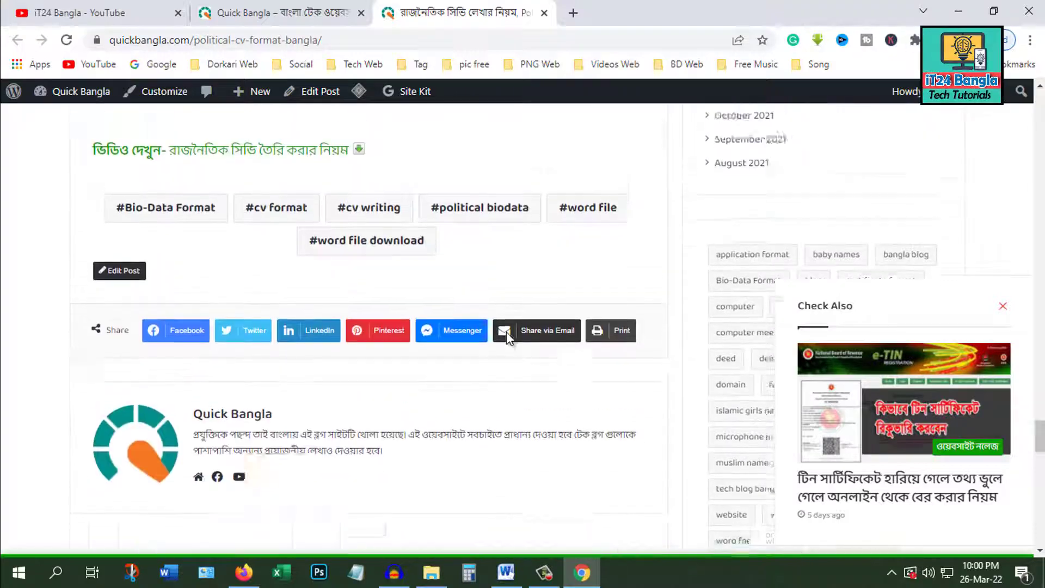
scroll(506, 331, up, 10)
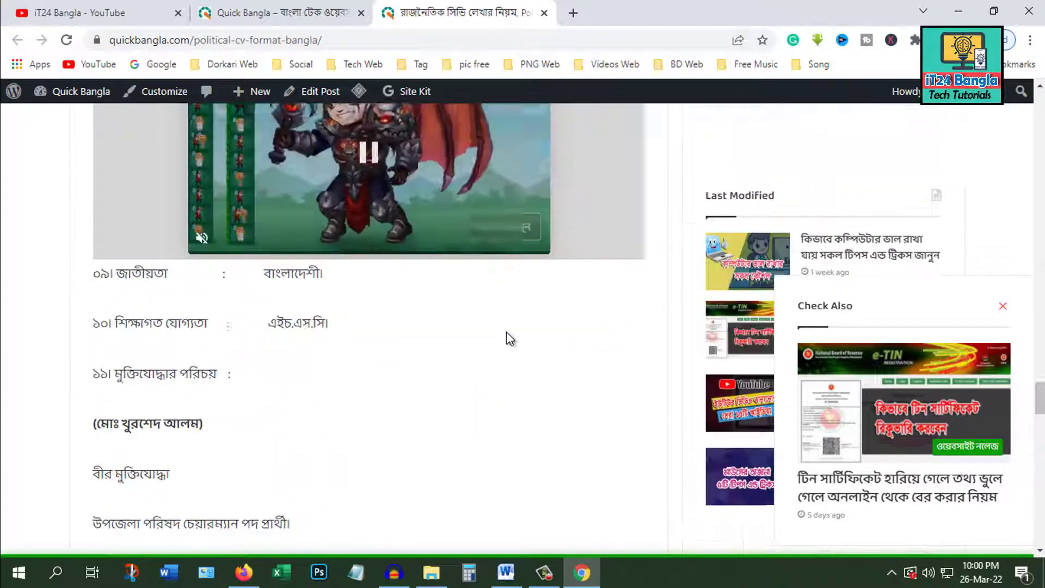
scroll(508, 335, up, 20)
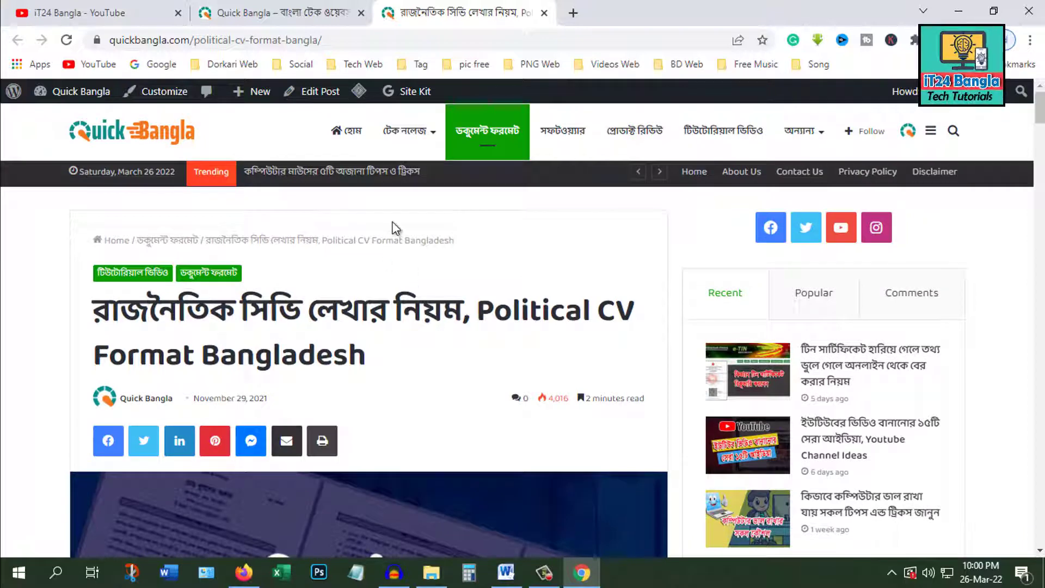
- Return to the Quick Bangla home page and auto-scroll down past the Website posts and back up to the page header
click(280, 11)
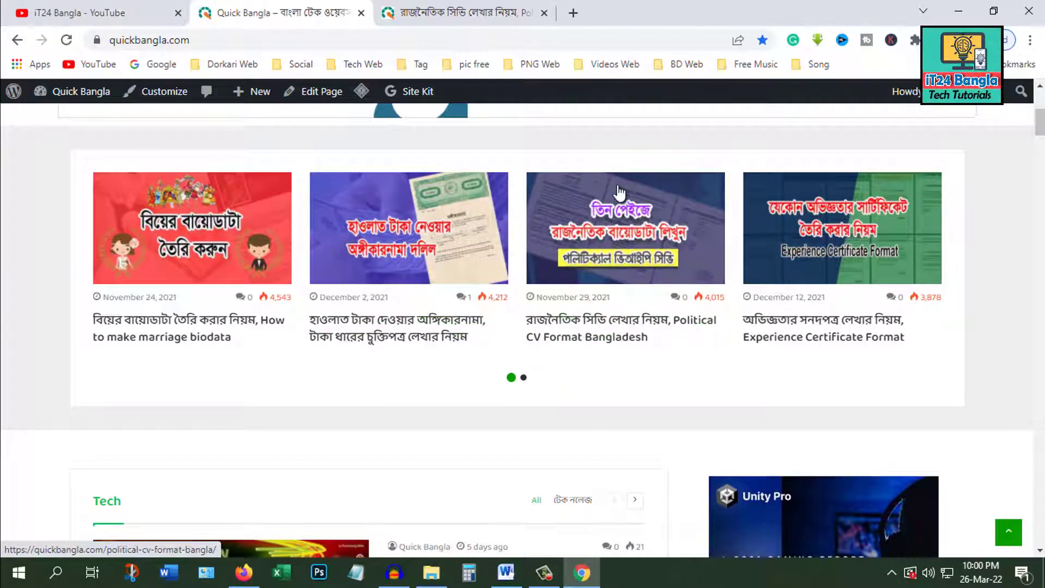
scroll(539, 239, up, 5)
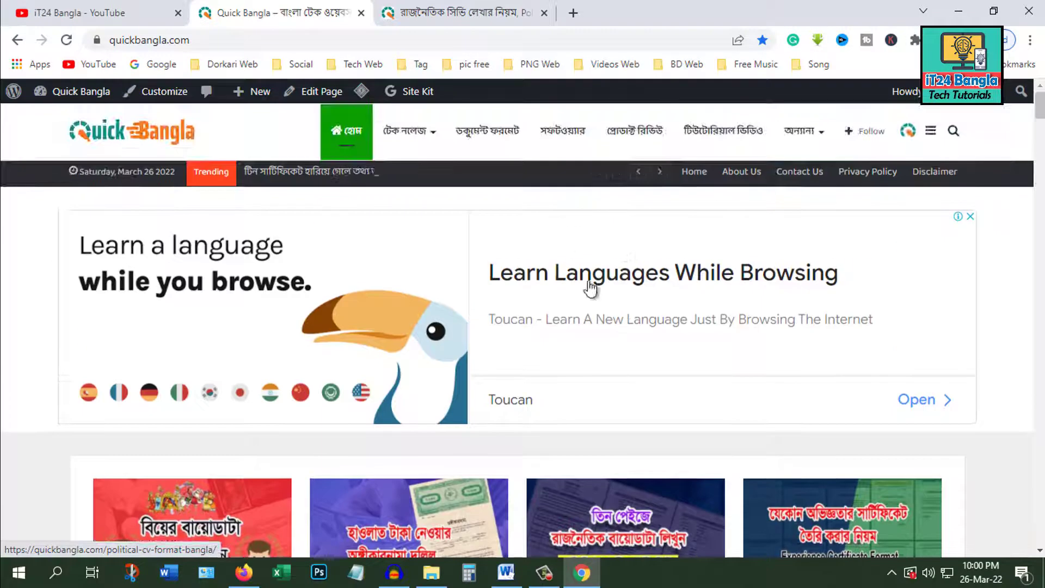
middle_click(539, 198)
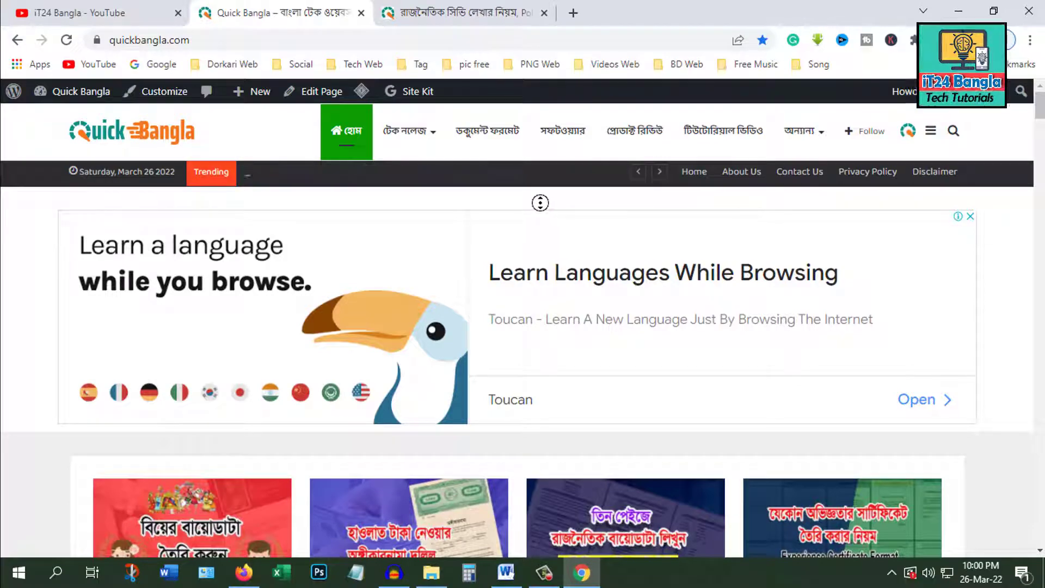
scroll(538, 229, down, 3)
scroll(538, 238, down, 15)
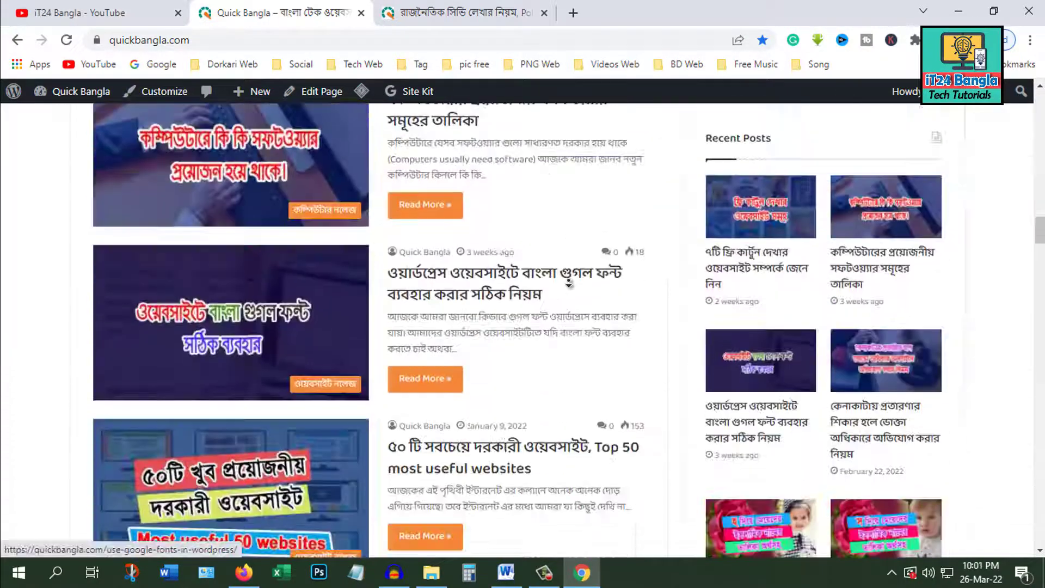
scroll(565, 145, up, 15)
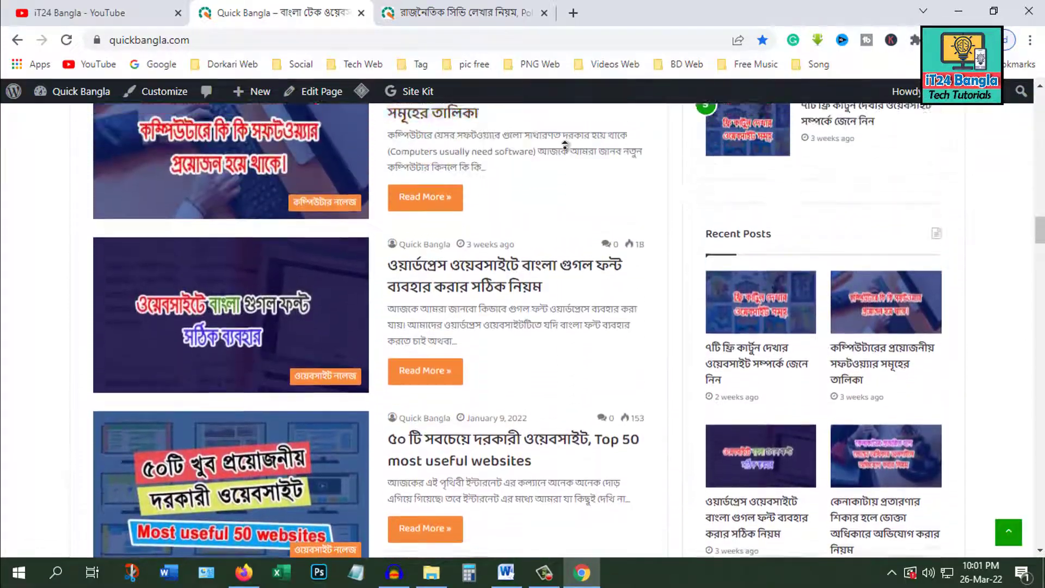
scroll(565, 145, up, 10)
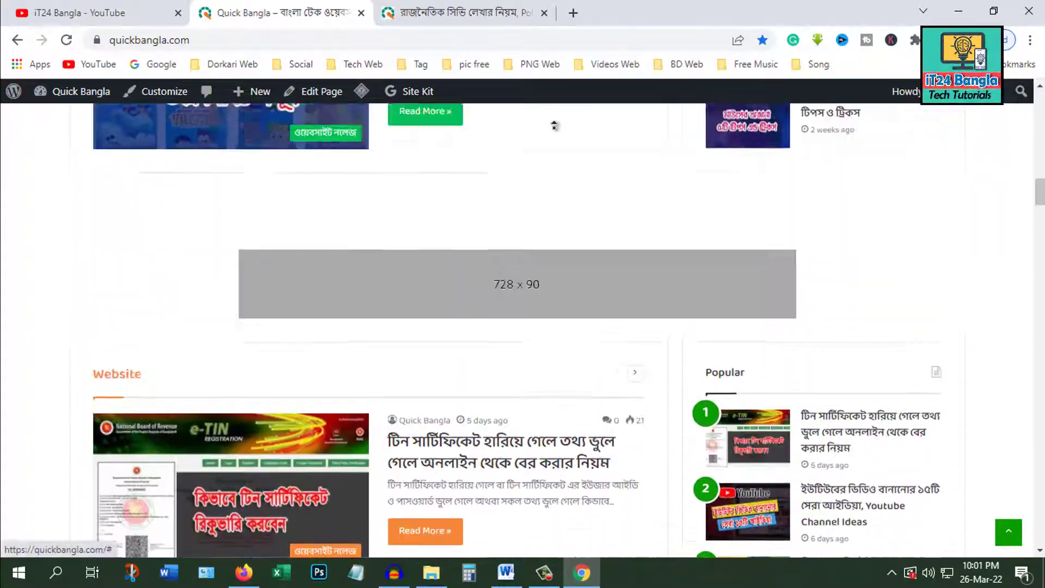
scroll(556, 126, up, 15)
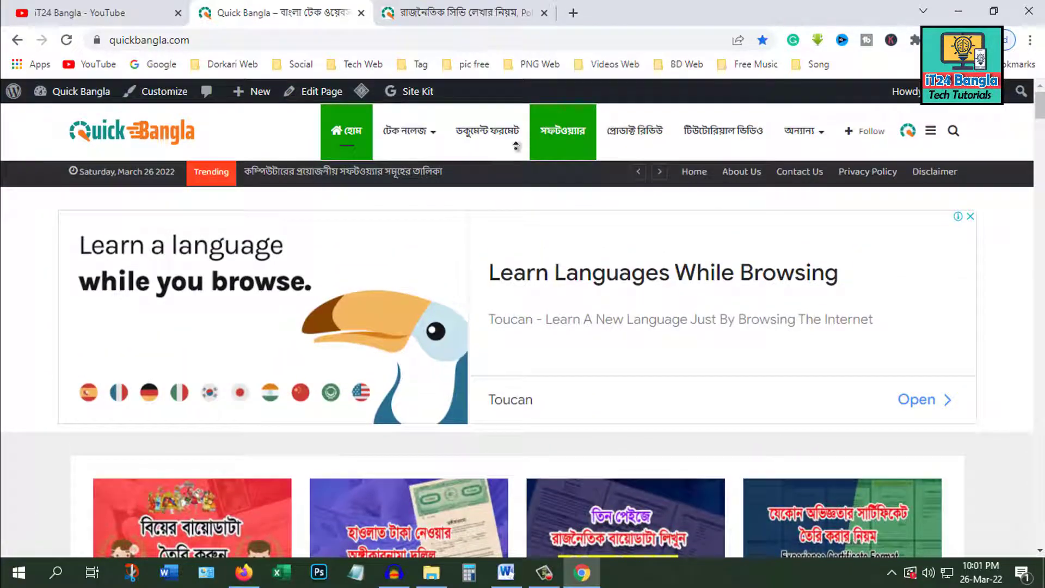
- Auto-scroll the home page slowly down and up near its header, and stop at the featured posts row
middle_click(538, 195)
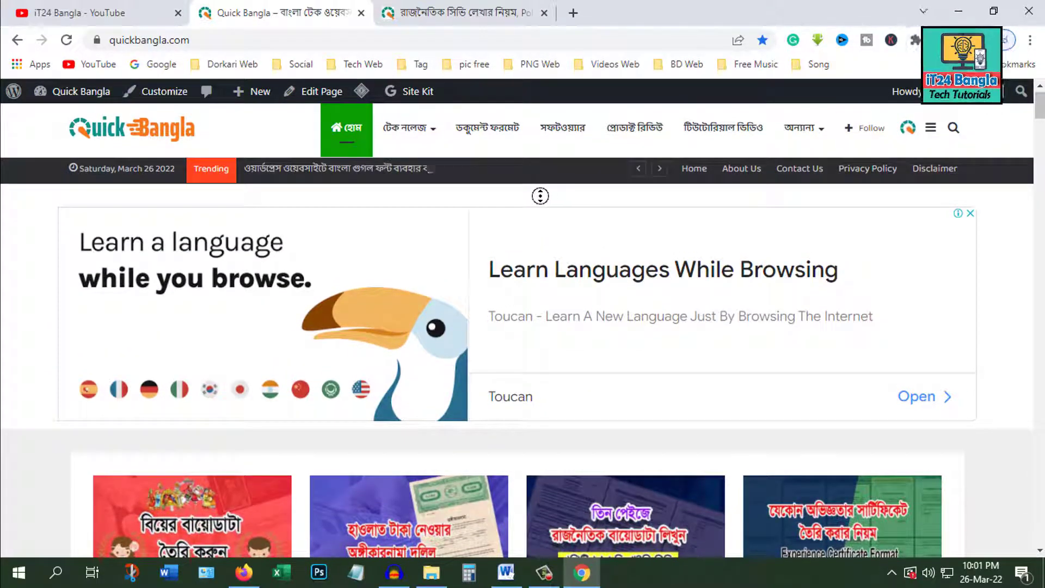
scroll(545, 196, down, 4)
scroll(570, 172, up, 4)
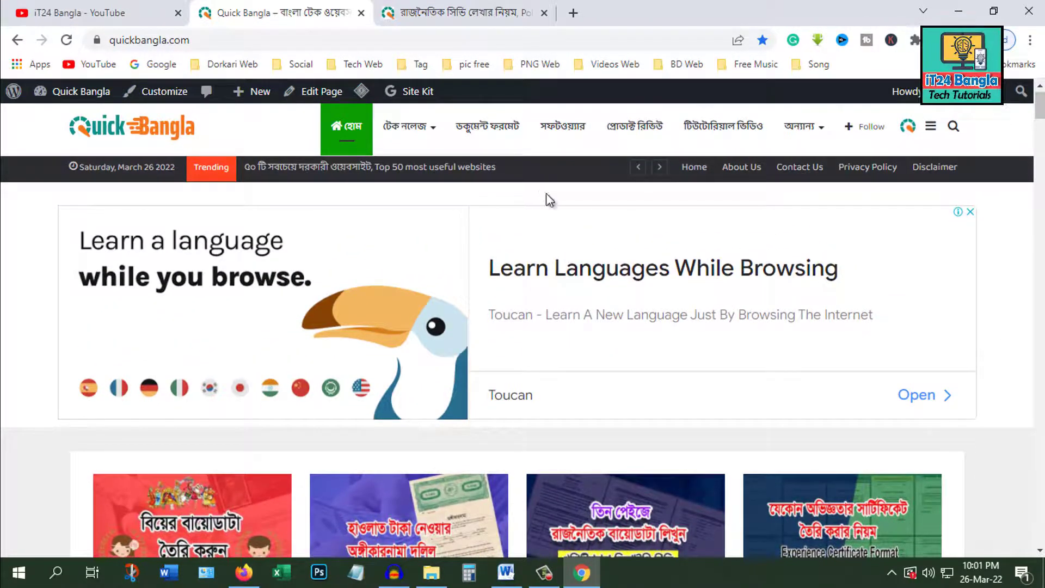
scroll(478, 340, down, 4)
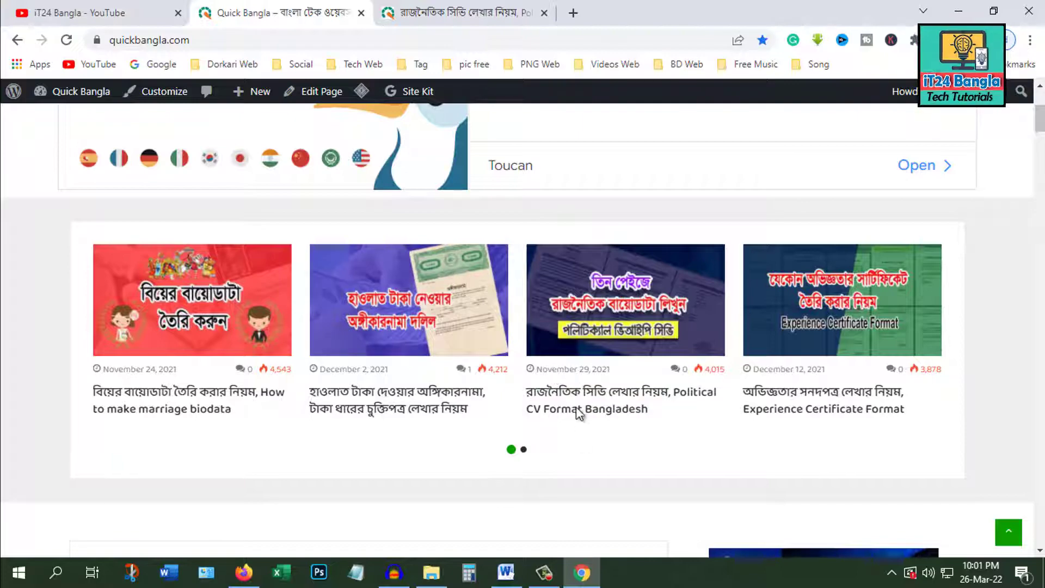
- Minimize the Chrome, File Explorer and remaining open windows to show the desktop
click(959, 11)
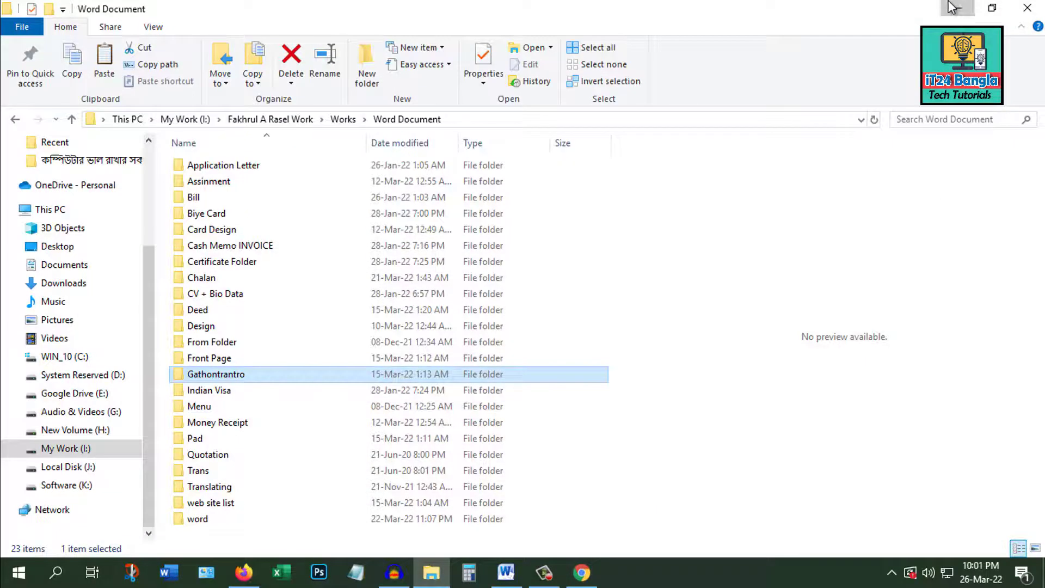
click(958, 9)
click(956, 9)
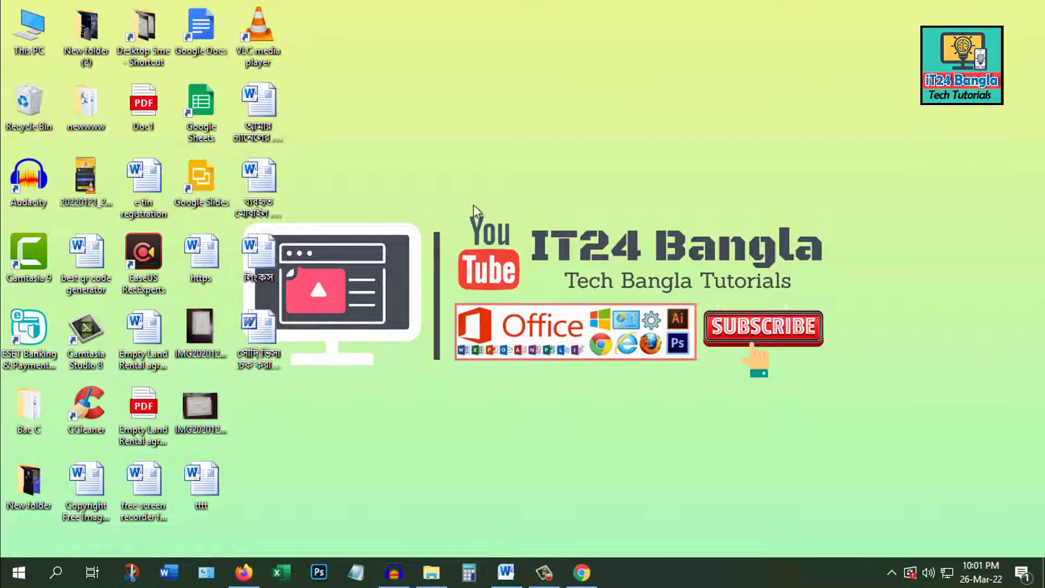
- Show the shortcut options for the empty desktop and for a Word document, dismissing both without choosing anything
drag(478, 105, 628, 269)
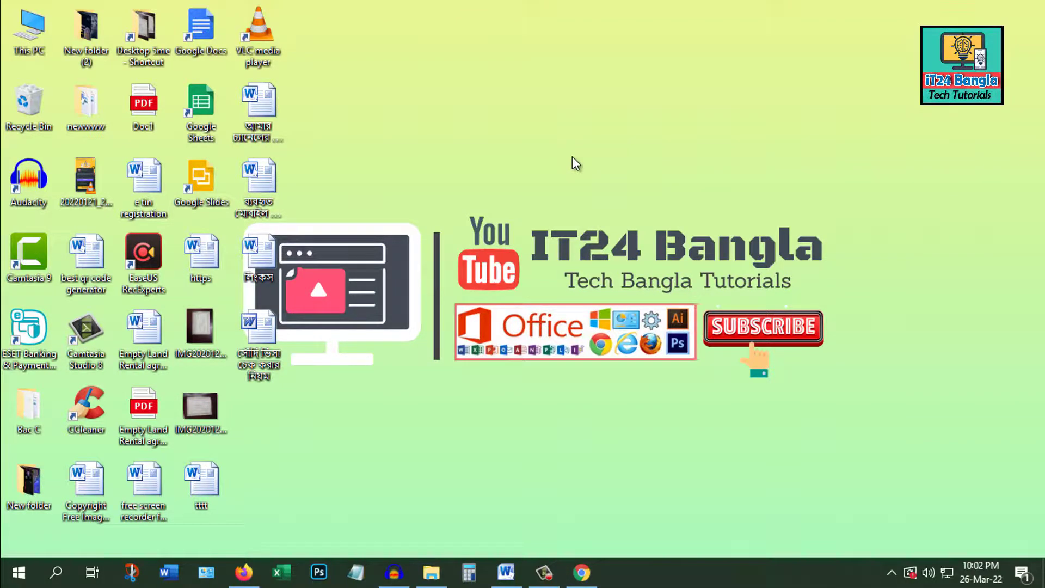
right_click(500, 123)
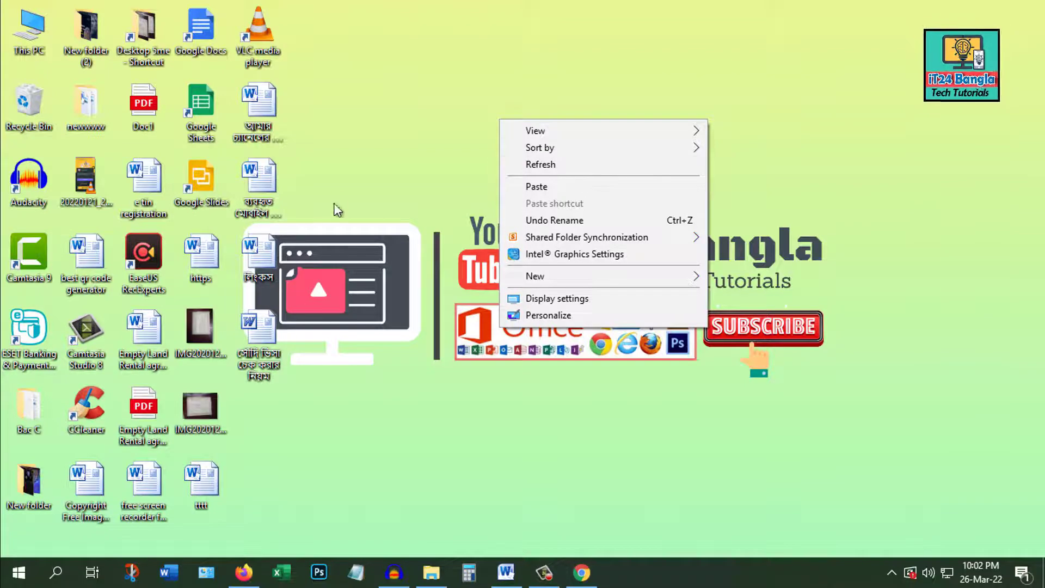
click(340, 174)
right_click(265, 99)
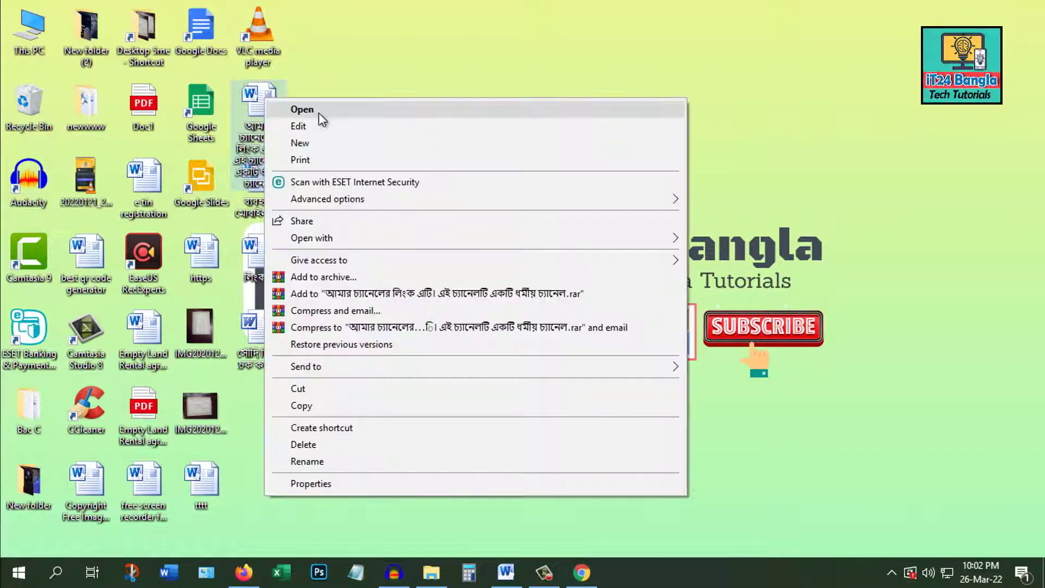
click(534, 64)
- Refresh the desktop twice from its shortcut options
right_click(466, 113)
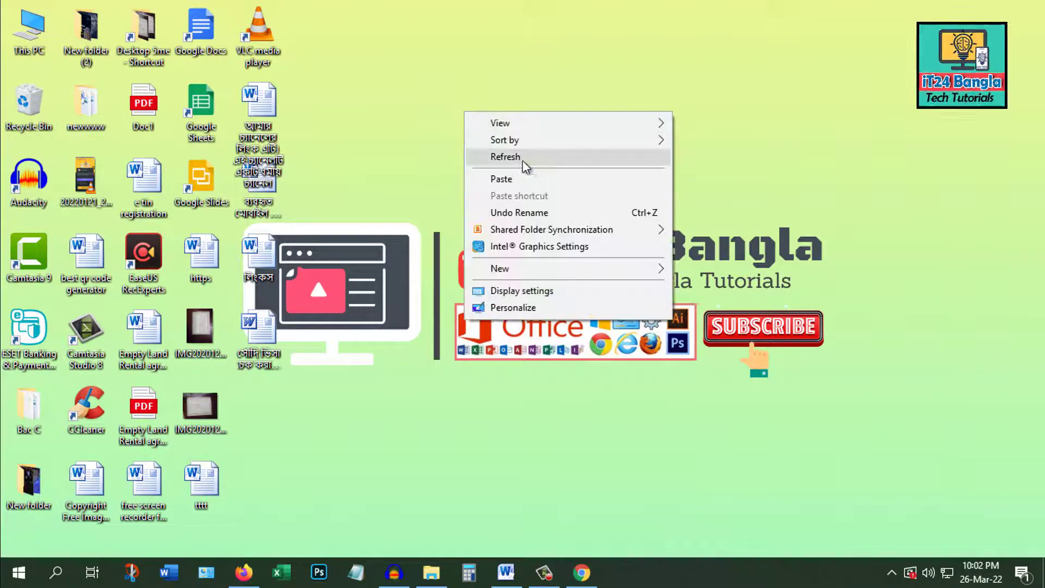
click(526, 161)
right_click(572, 105)
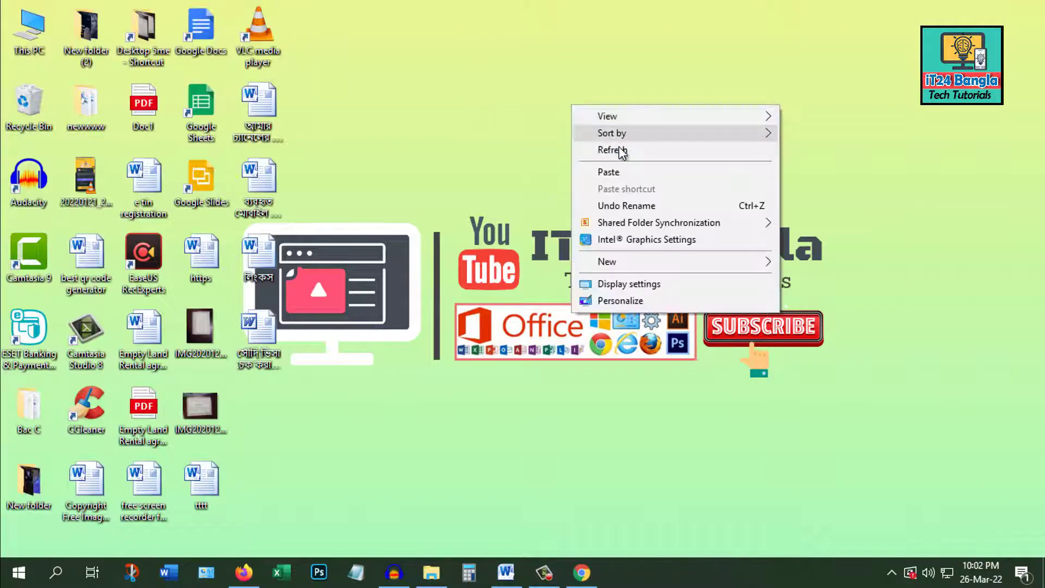
click(620, 149)
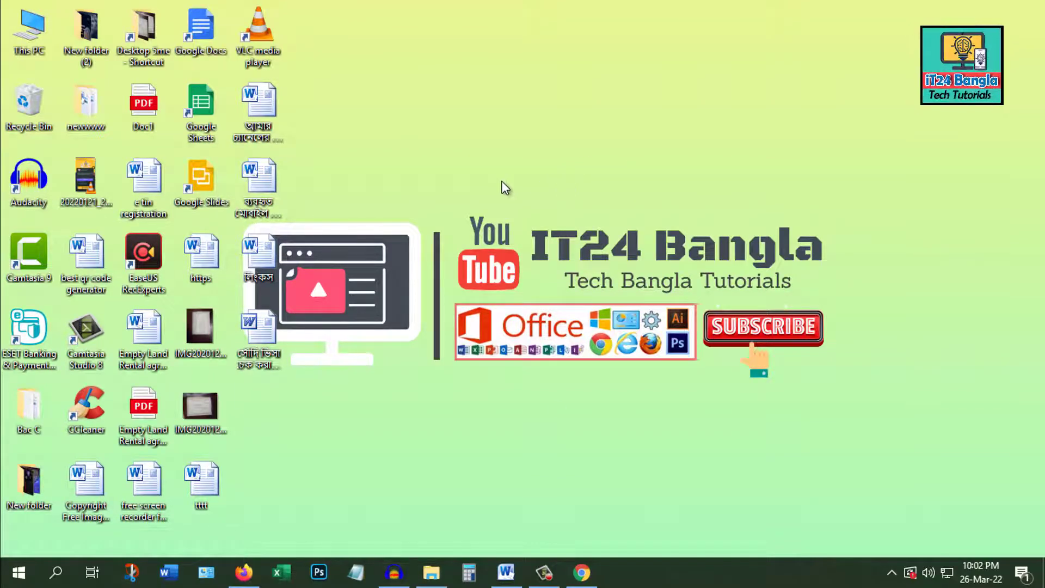
- Search for the mouse settings, open them, and set the primary button to Right
click(57, 573)
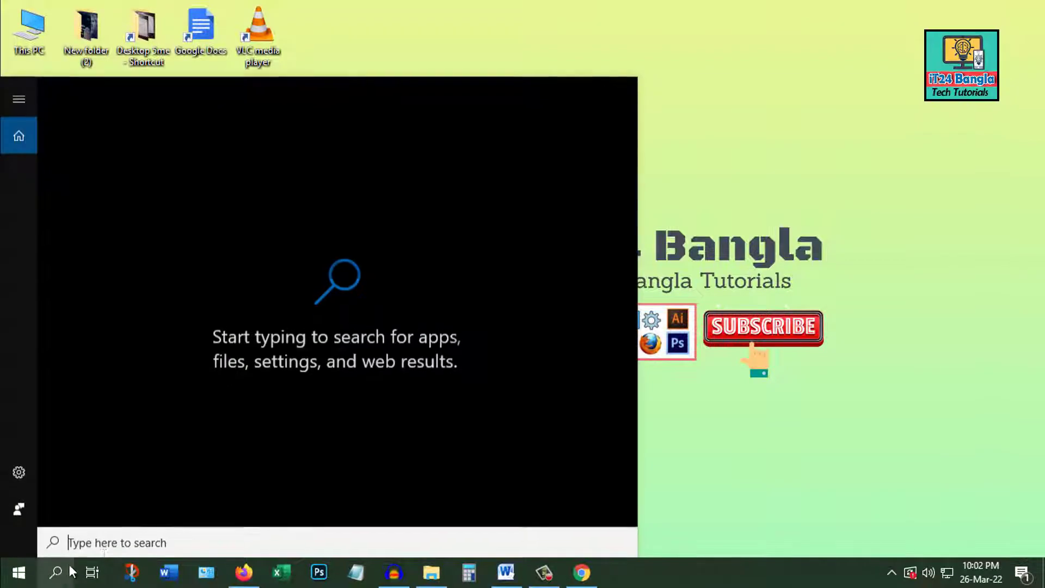
text(mou)
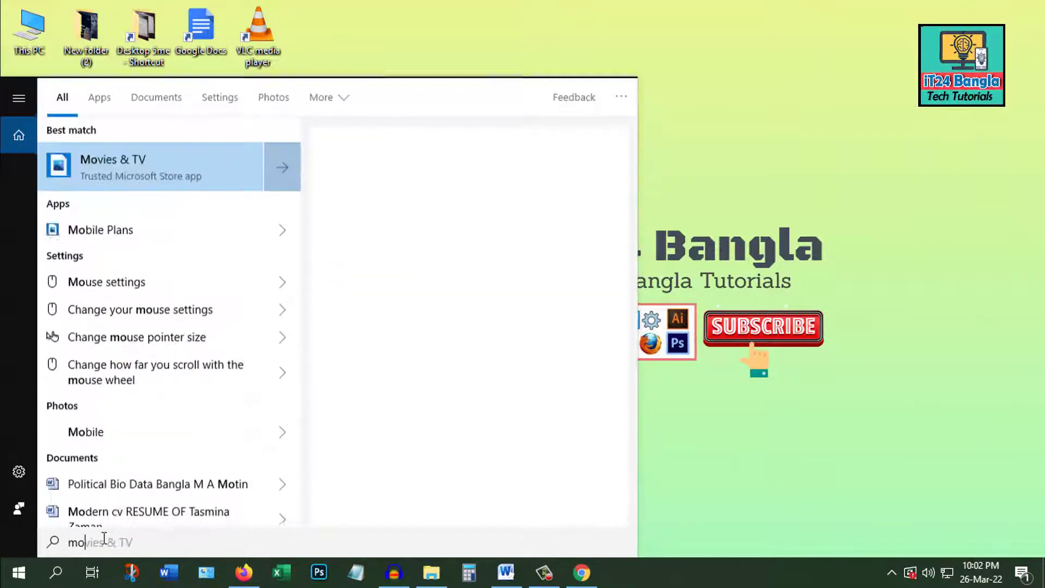
click(143, 171)
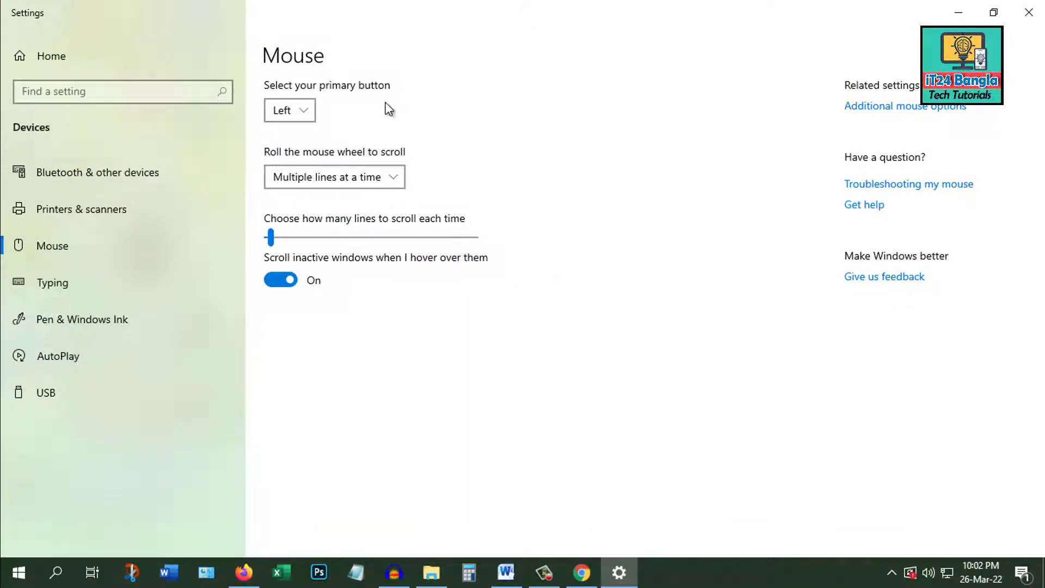
click(301, 108)
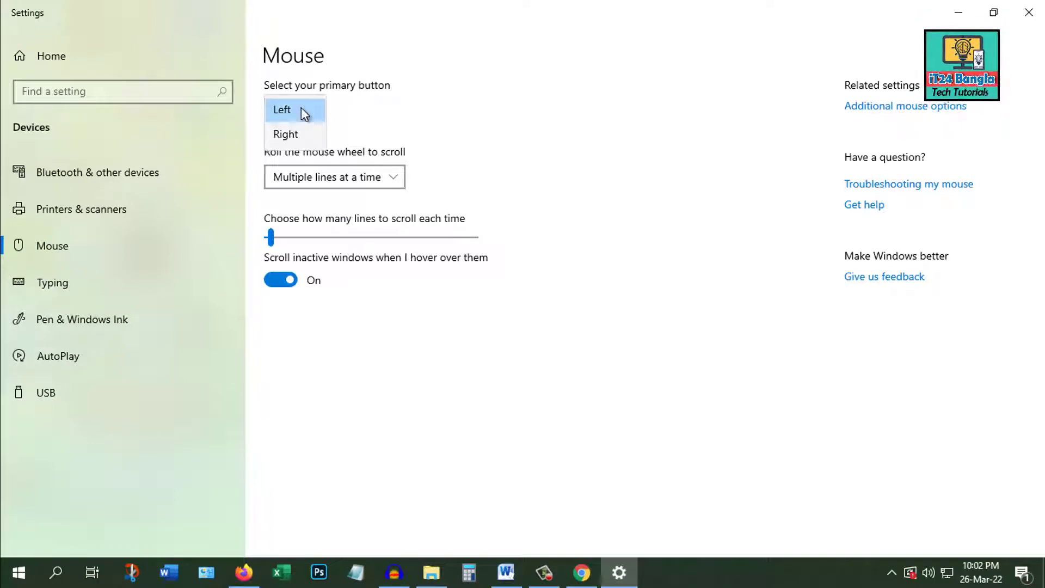
click(286, 134)
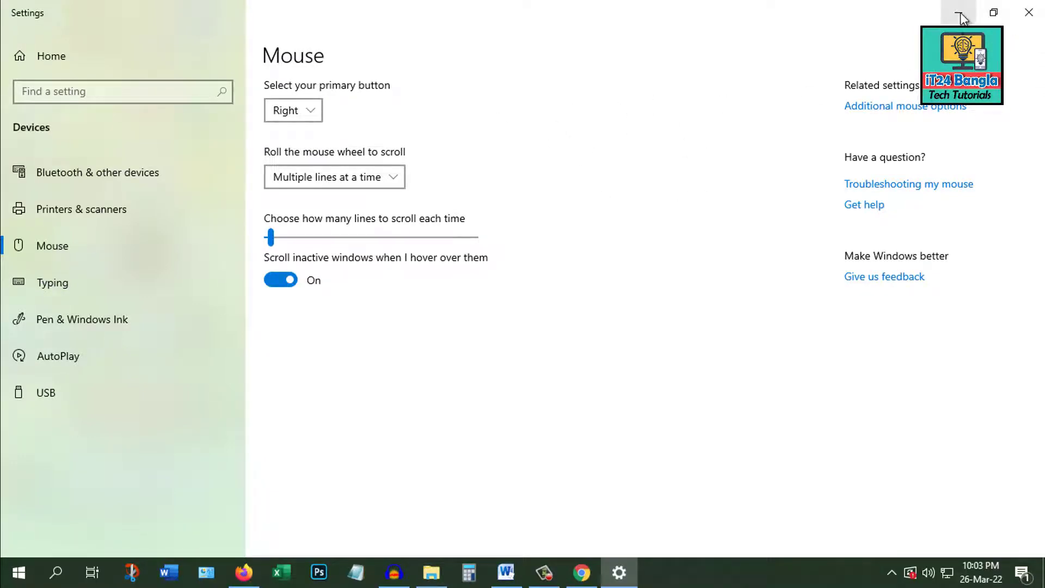
click(953, 76)
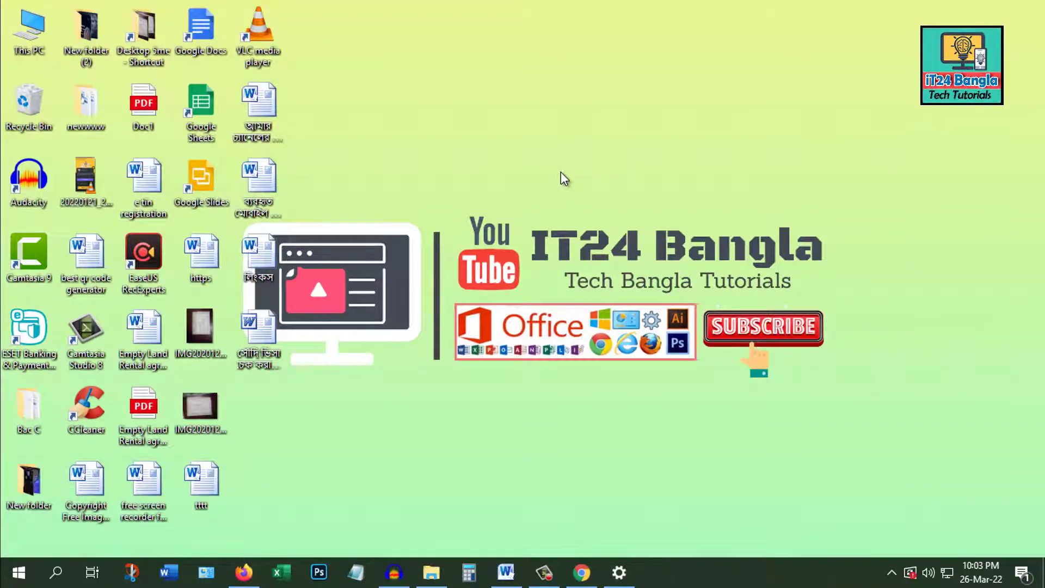
- Test the swapped mouse buttons by refreshing the desktop and viewing the shortcut options of a Word document and the desktop
right_click(542, 124)
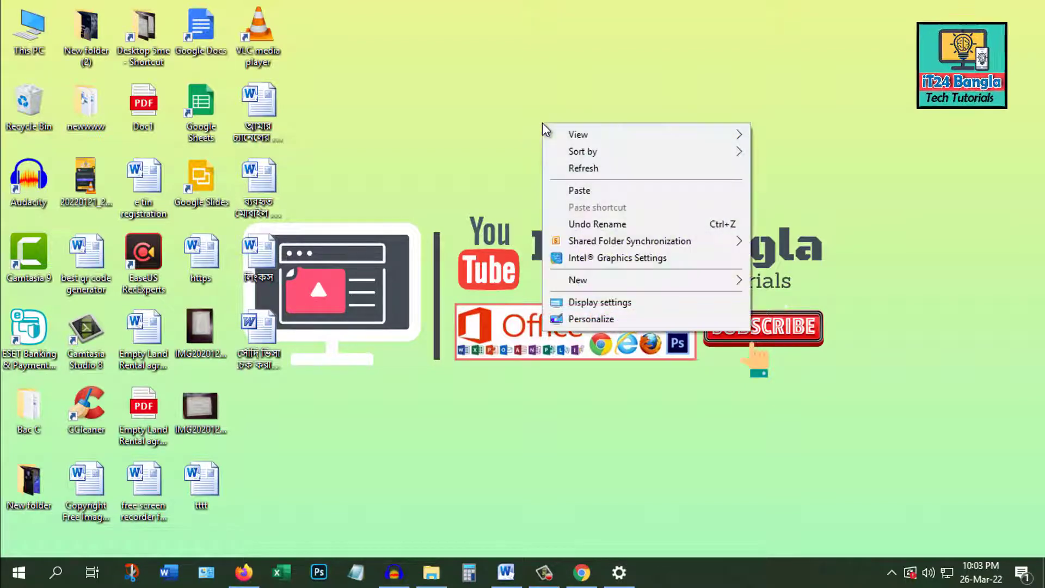
click(597, 169)
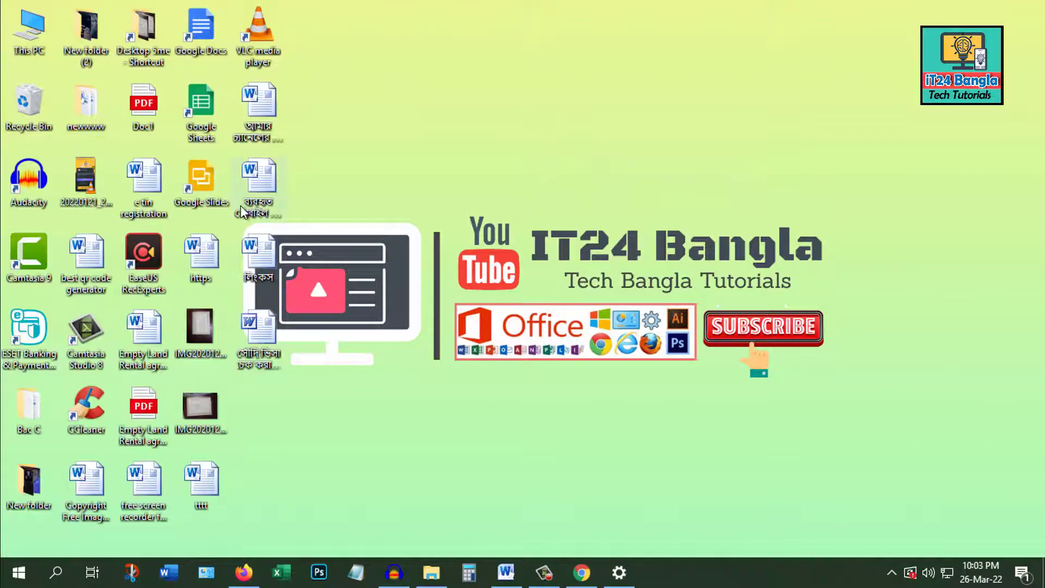
right_click(262, 173)
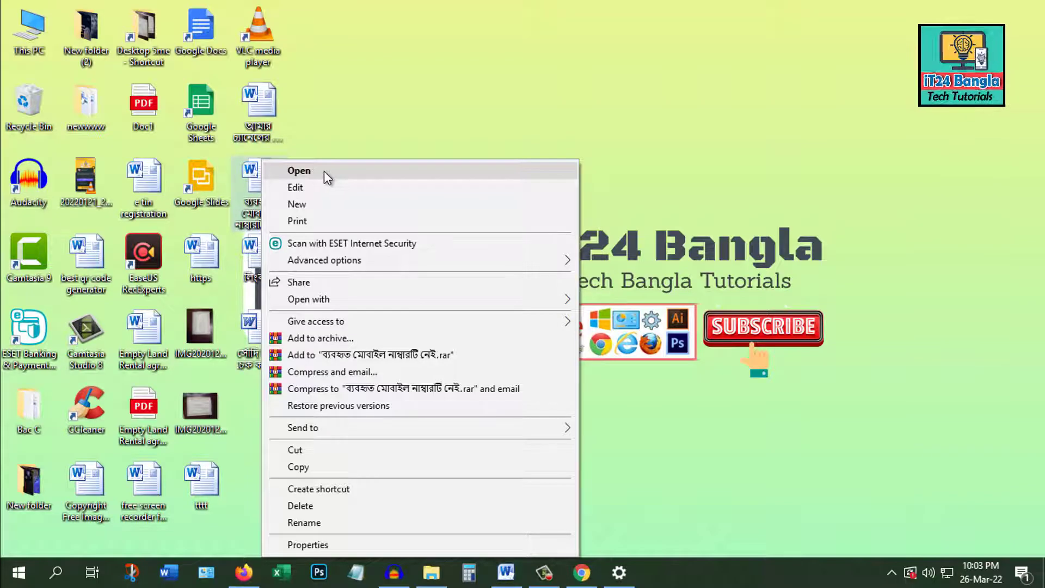
right_click(354, 127)
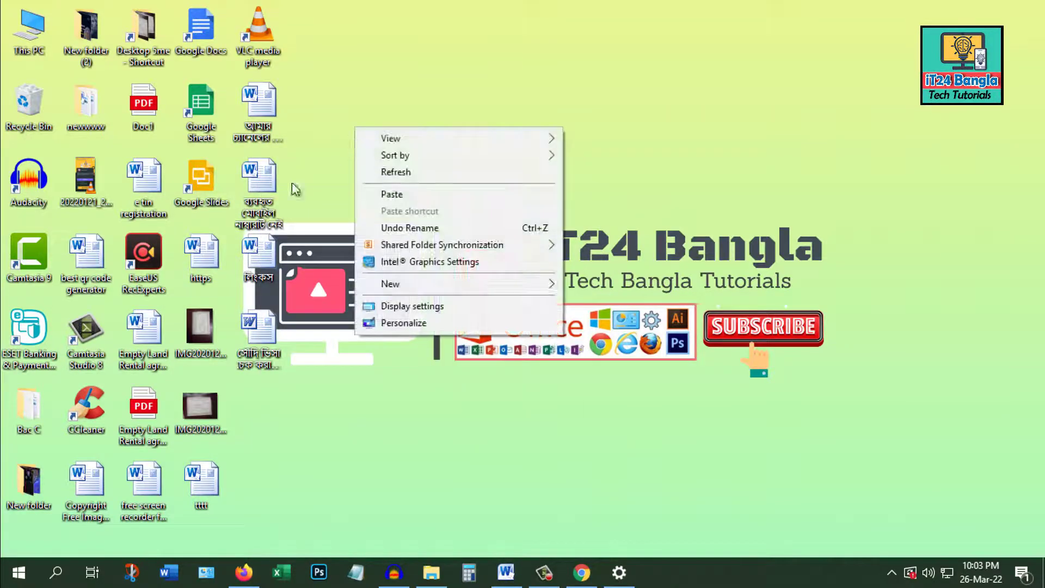
right_click(324, 159)
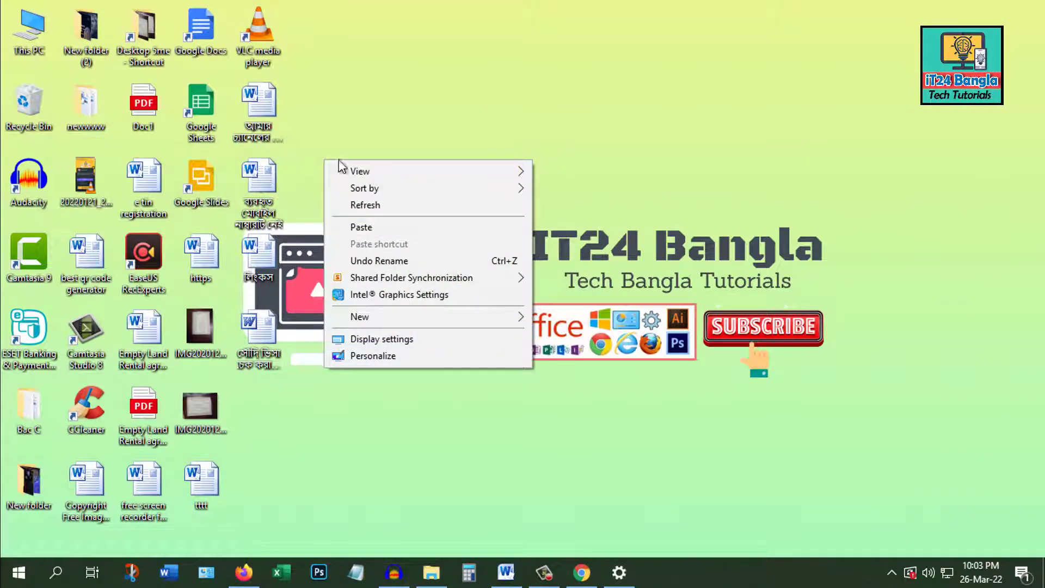
click(334, 136)
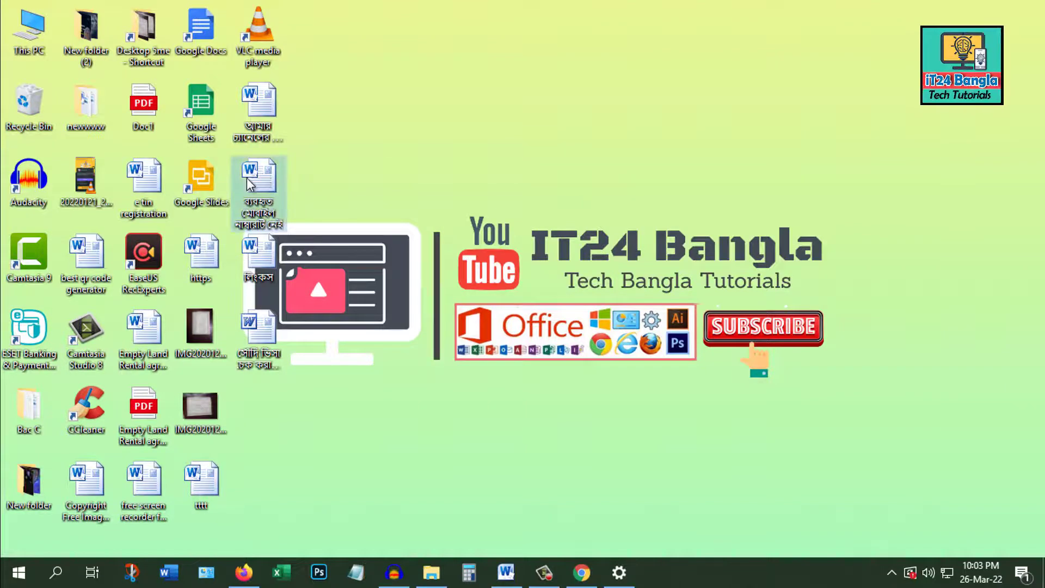
- Return to the mouse settings, set the primary button to Left, and refresh the desktop
right_click(619, 572)
right_click(700, 381)
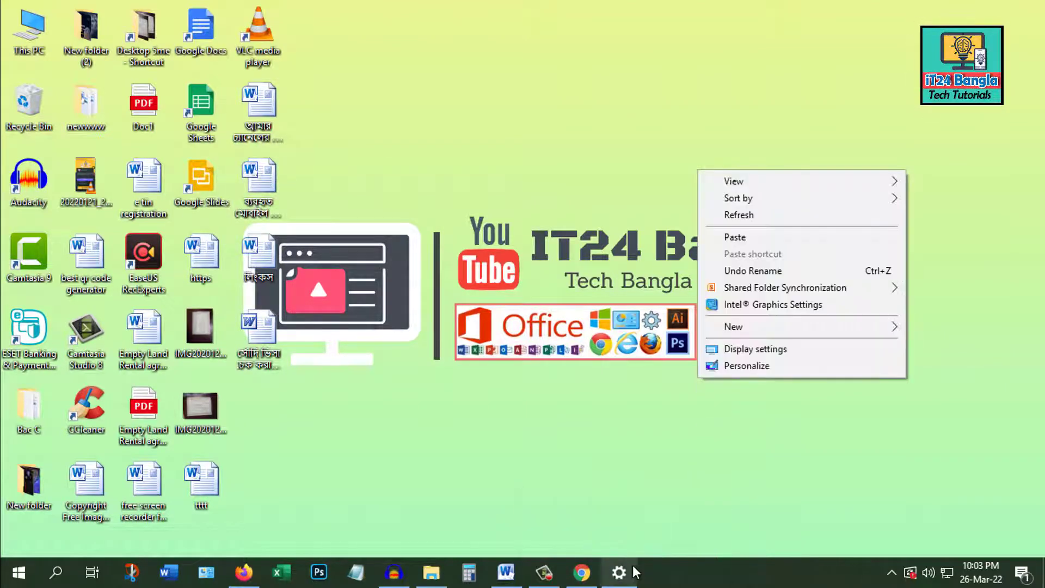
right_click(619, 573)
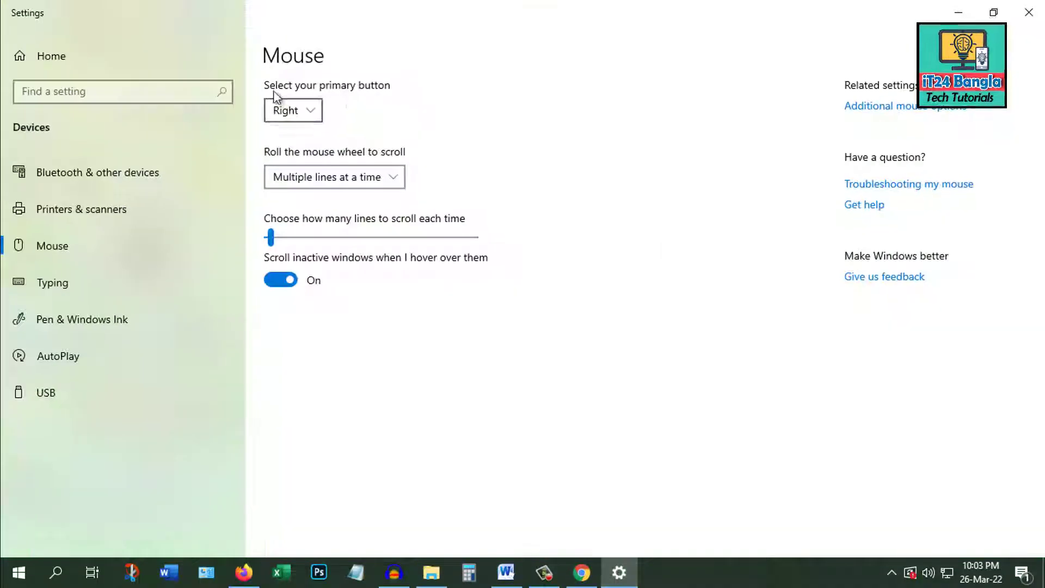
click(313, 111)
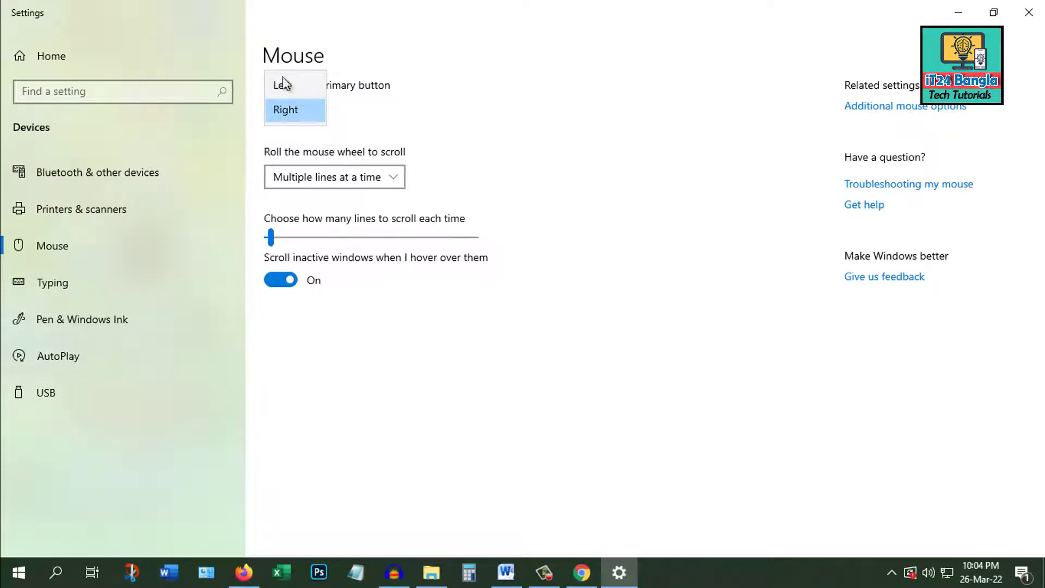
click(305, 87)
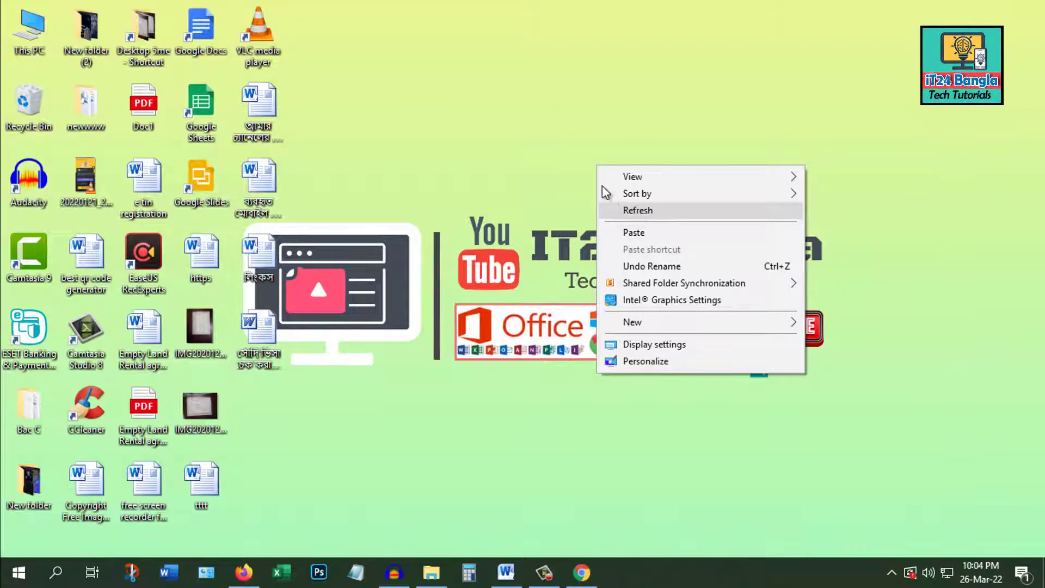
click(642, 213)
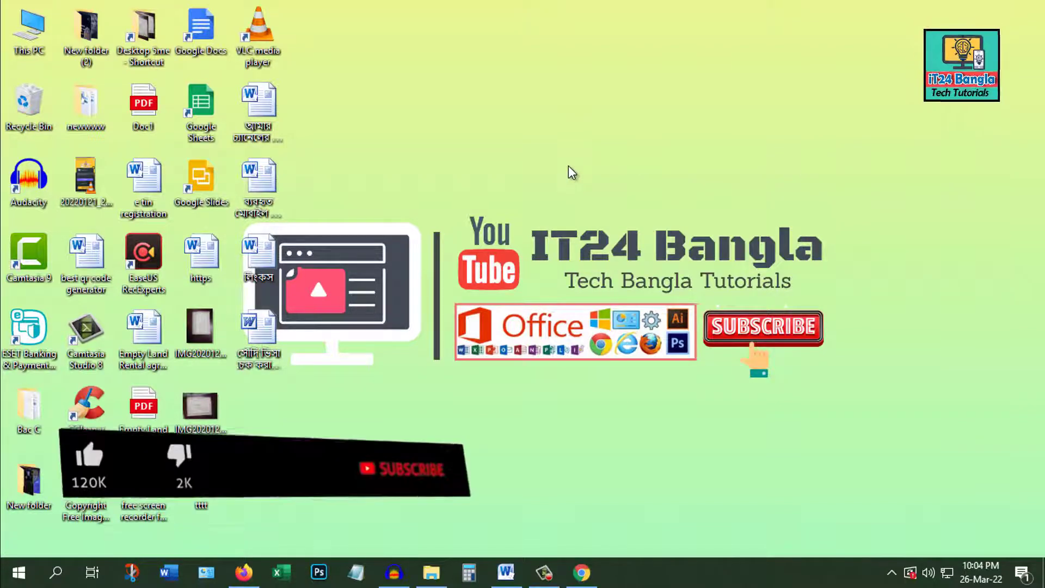